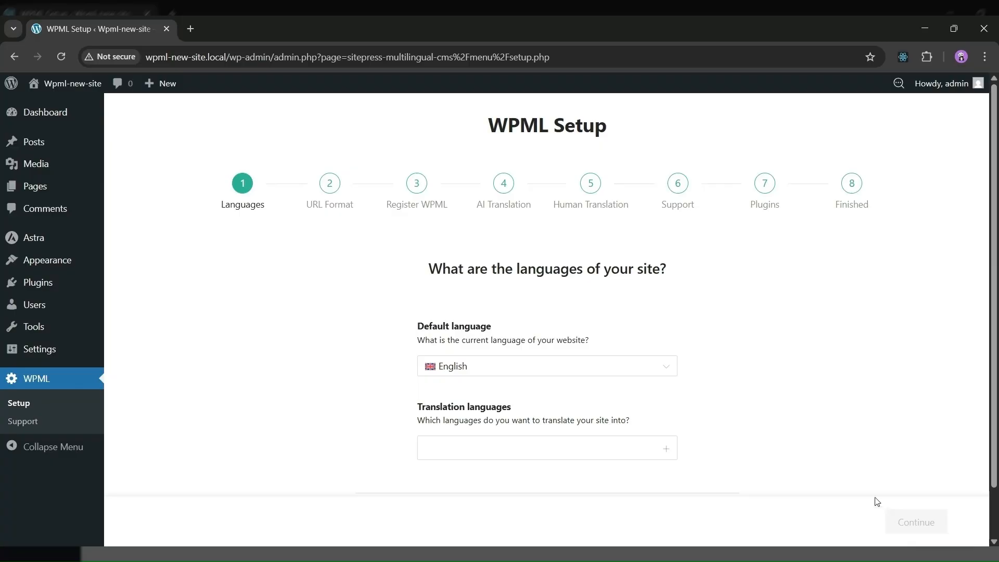
# - Set English as the default language of the site
pyautogui.click(657, 364)
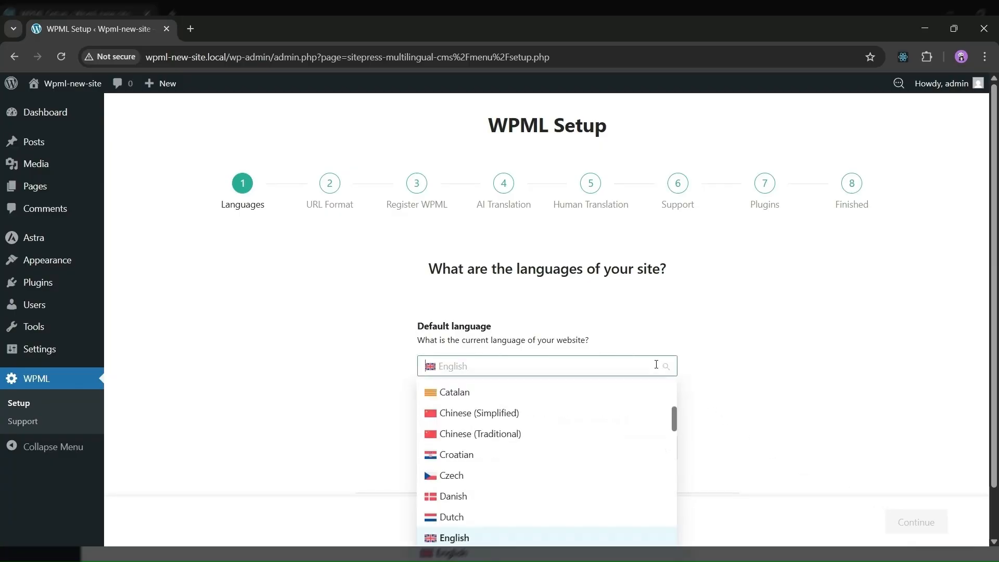
pyautogui.scroll(-1, 658, 395)
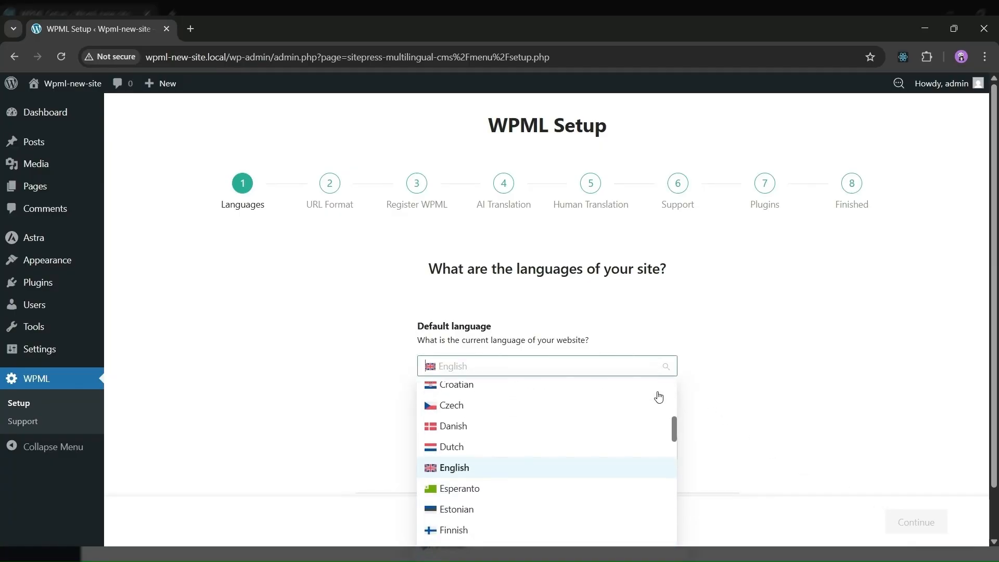
pyautogui.scroll(-2, 658, 397)
pyautogui.scroll(1, 658, 397)
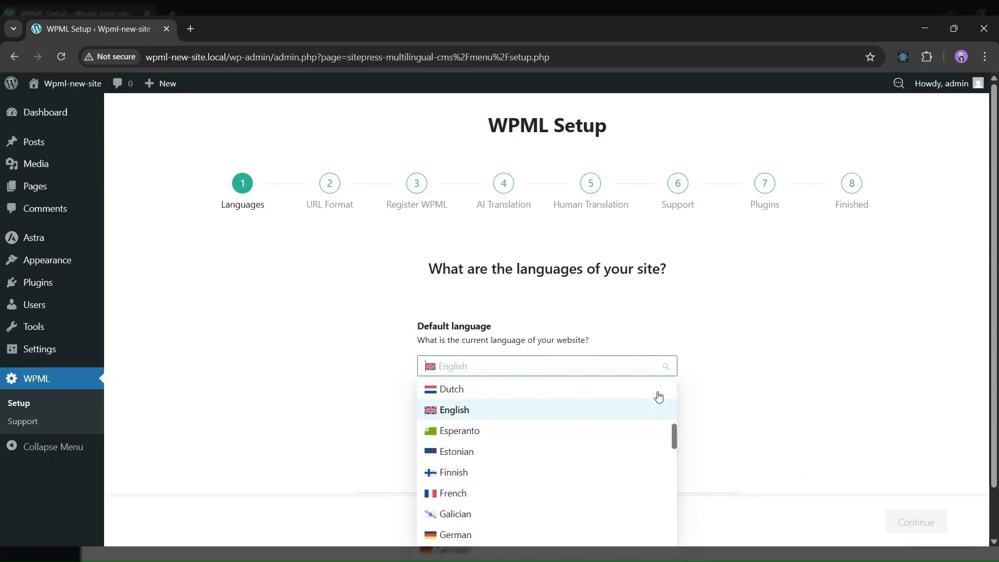
pyautogui.click(571, 417)
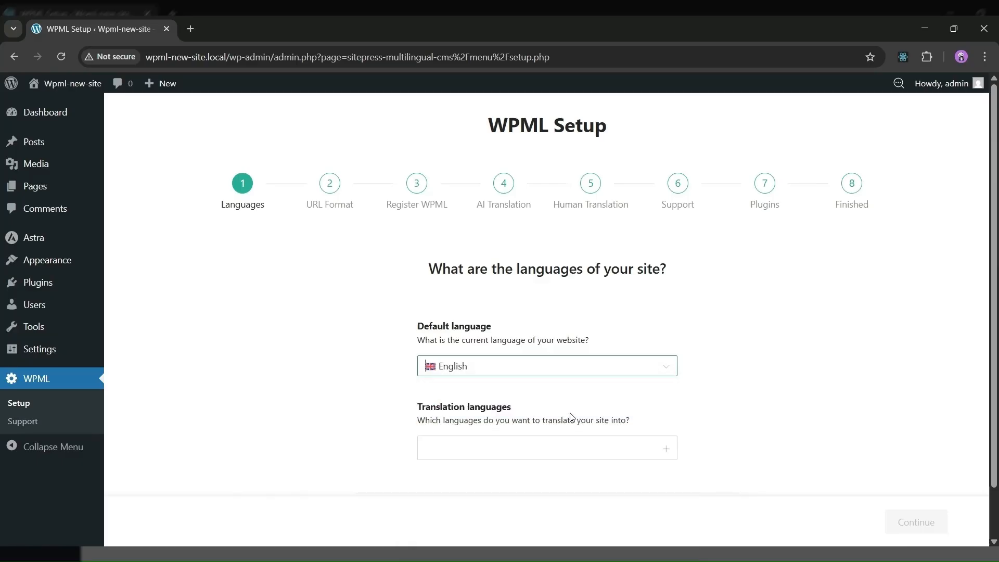
# - Add Spanish, Hindi and French as the site's translation languages and continue to the URL format
pyautogui.click(565, 447)
pyautogui.write('spa')
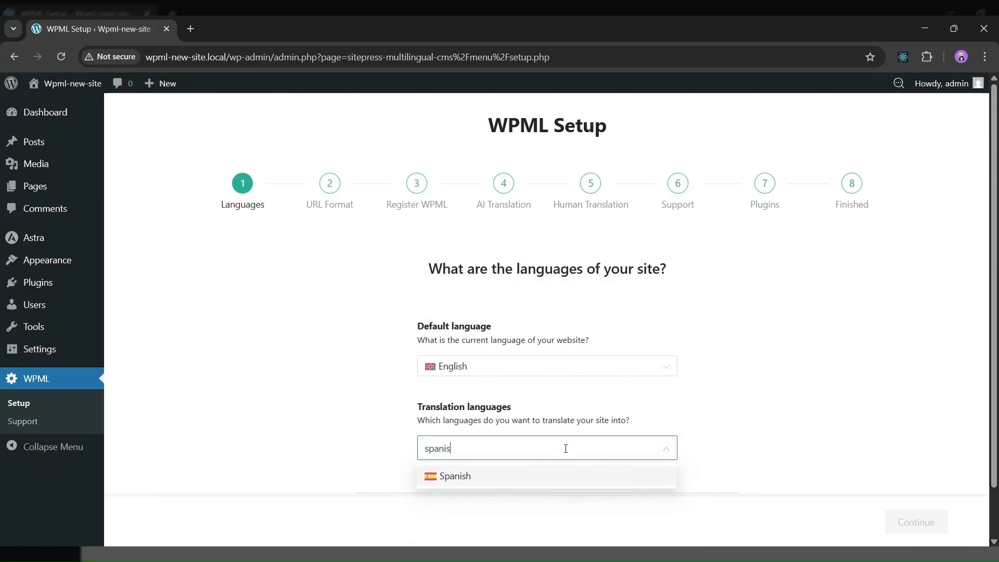
pyautogui.write('nis')
pyautogui.click(533, 483)
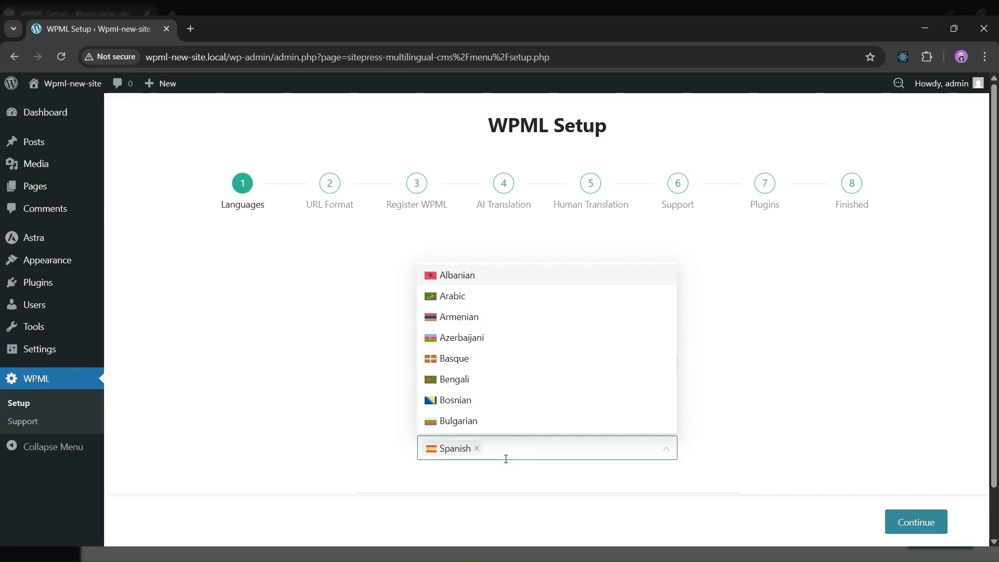
pyautogui.write('h Hindi')
pyautogui.click(486, 474)
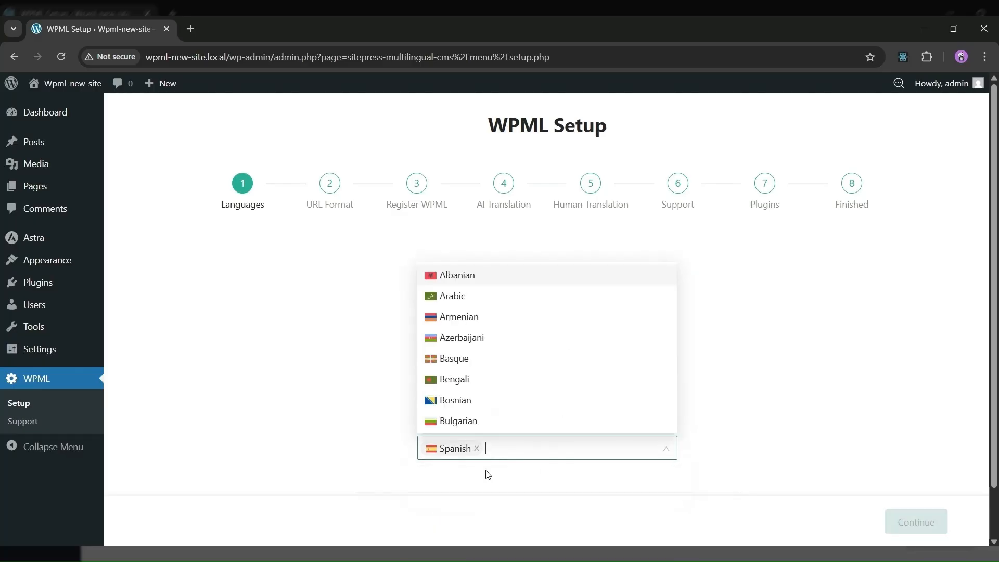
pyautogui.write('french')
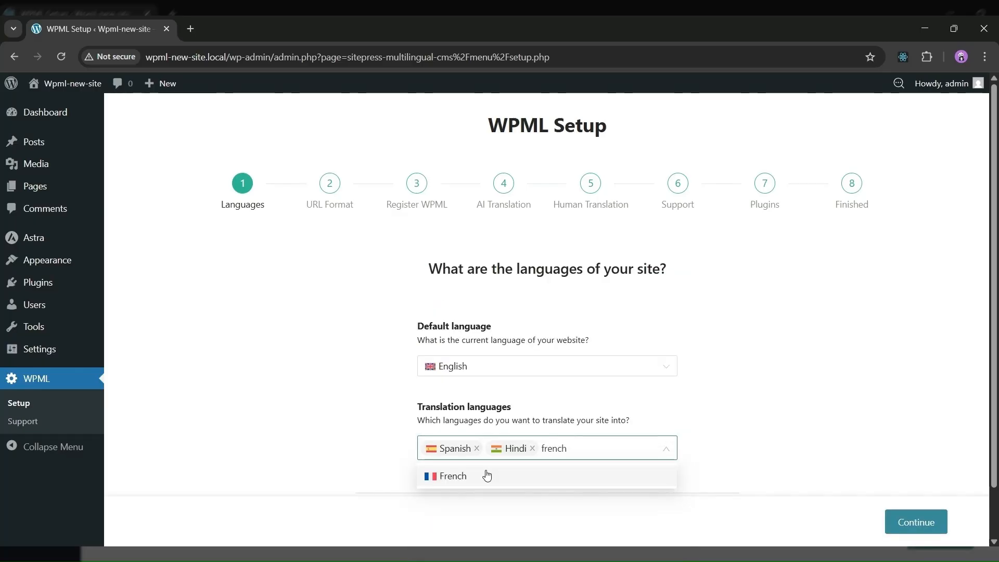
pyautogui.click(475, 476)
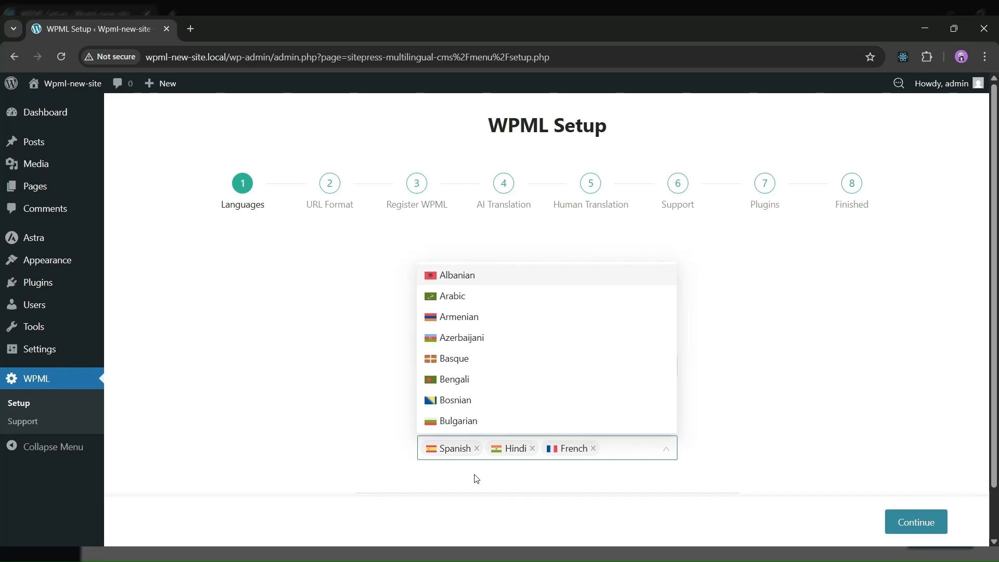
pyautogui.click(726, 451)
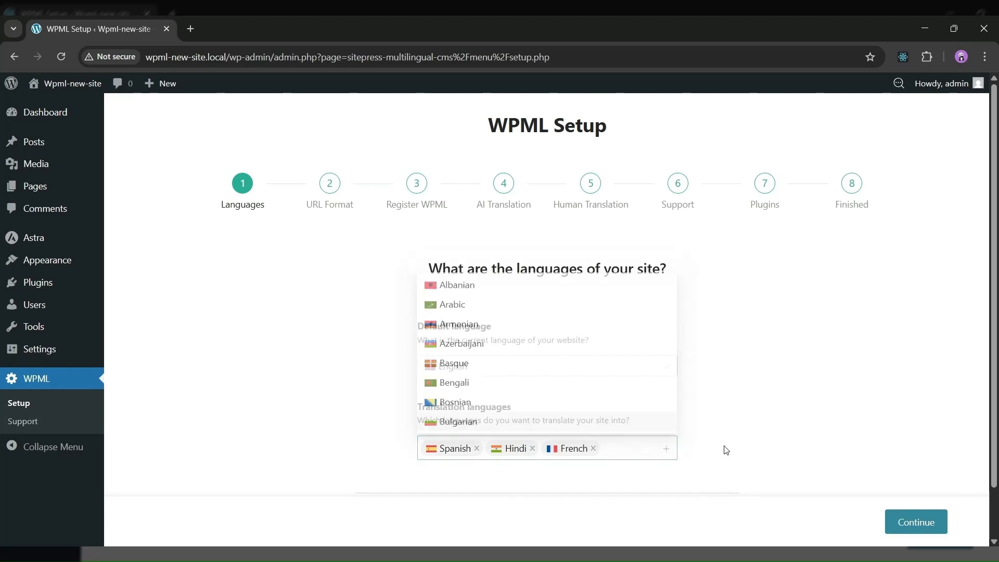
pyautogui.click(914, 521)
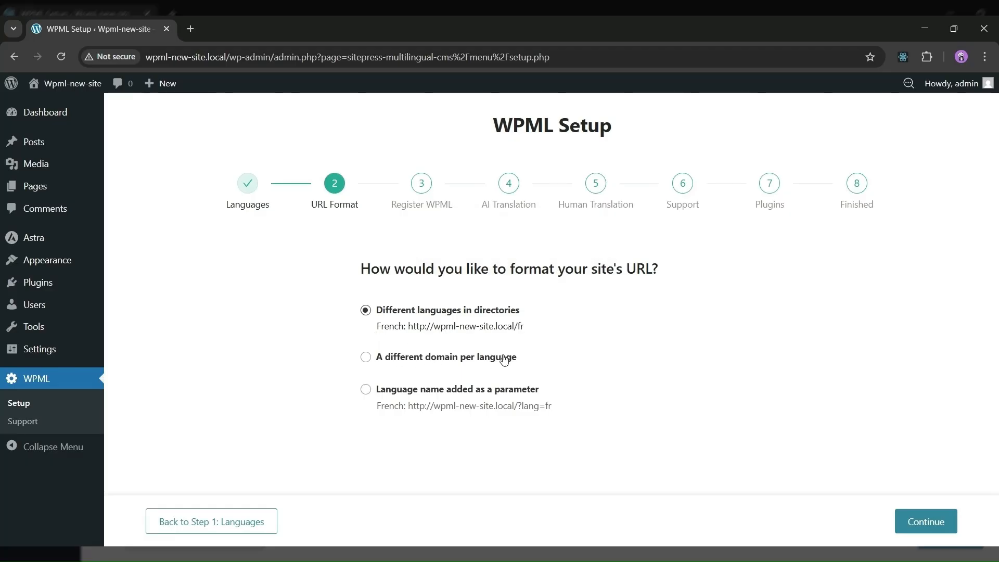
# - Accept different languages in directories as the URL format and register WPML by pasting the site key
pyautogui.click(923, 522)
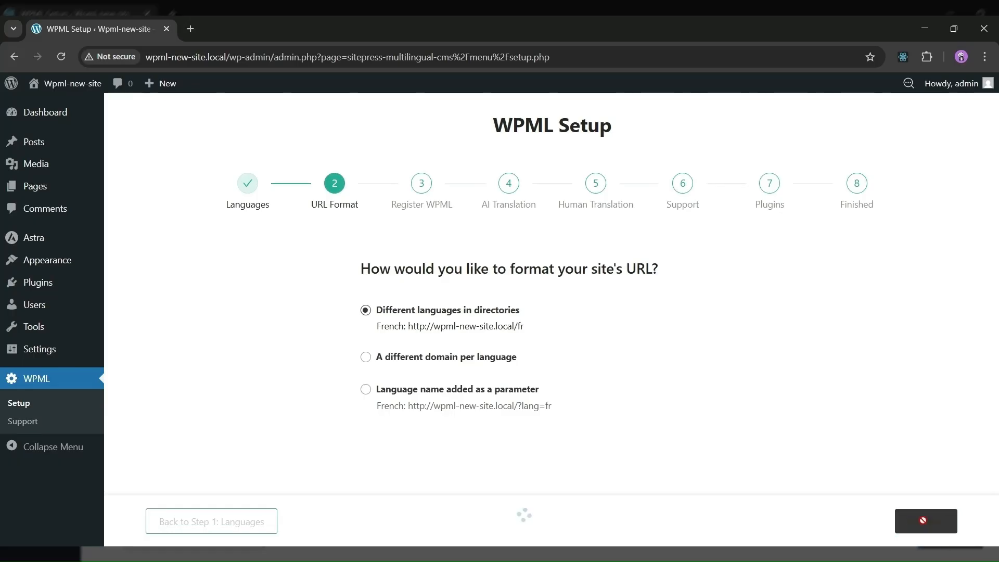
pyautogui.click(498, 368)
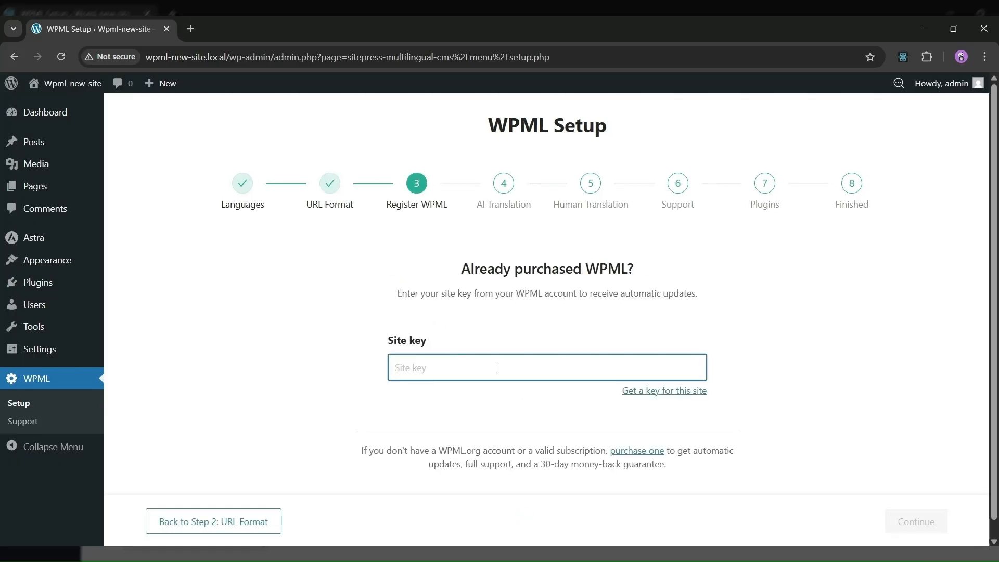
pyautogui.hotkey('ctrl', 'v')
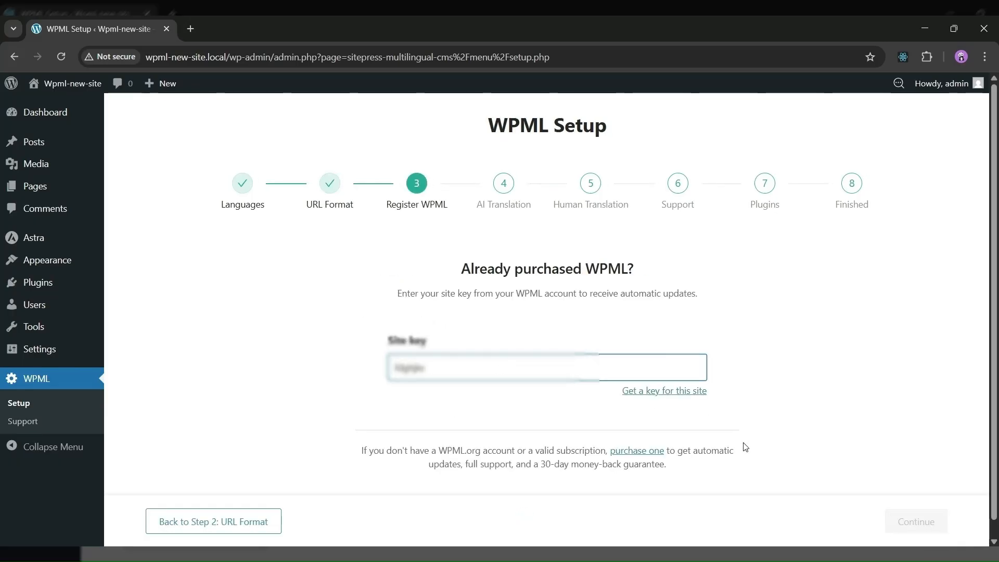
pyautogui.scroll(-1, 749, 447)
pyautogui.click(572, 347)
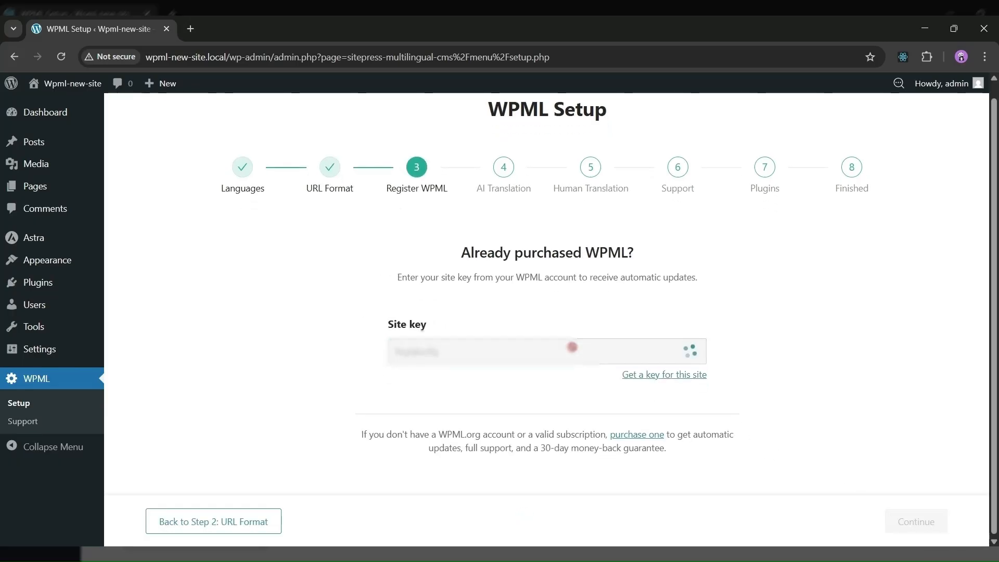
pyautogui.click(912, 521)
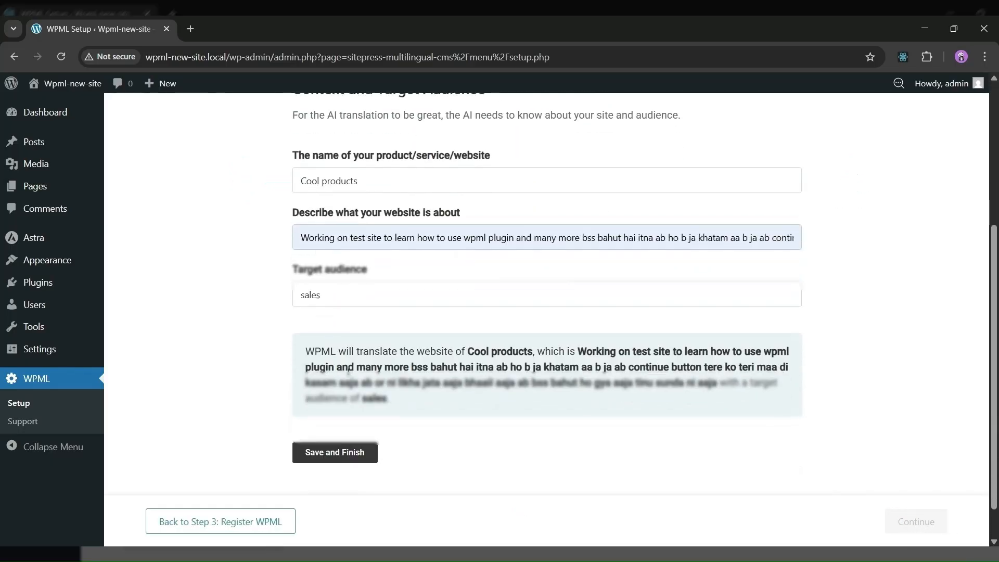
# - Save the AI translation context with "Cool products" as the website name and "sales" as the target audience, and continue
pyautogui.scroll(-1, 348, 370)
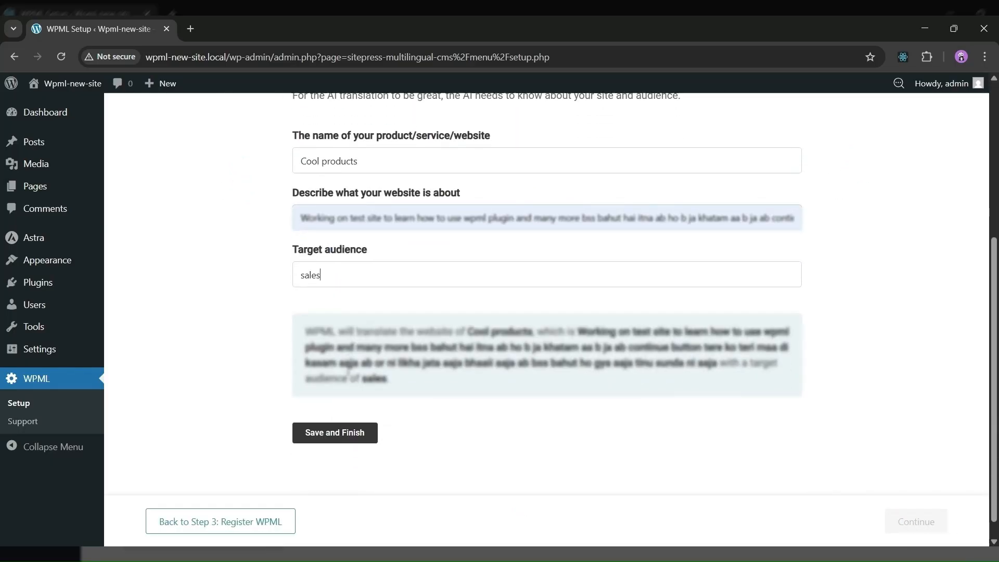
pyautogui.click(348, 435)
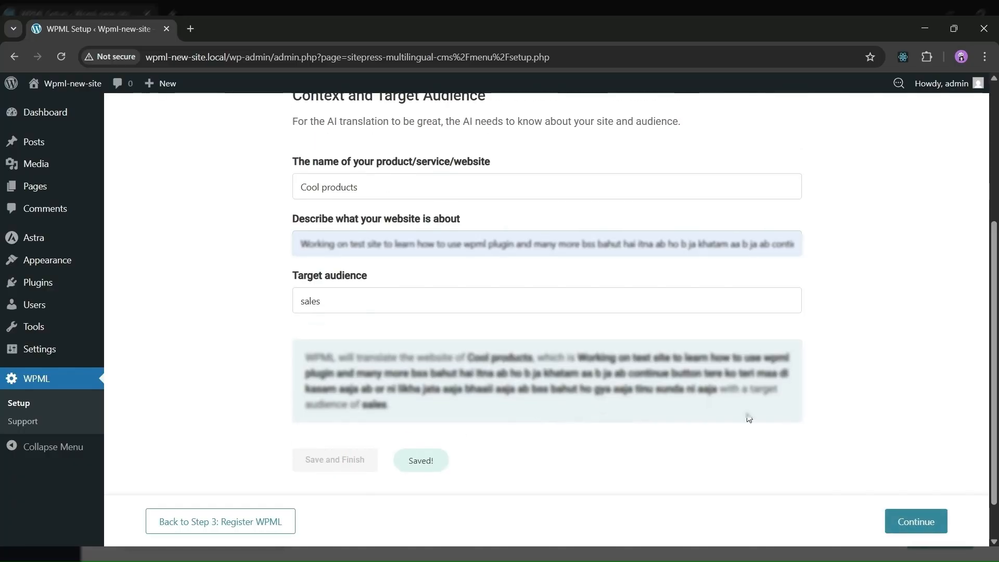
pyautogui.click(906, 520)
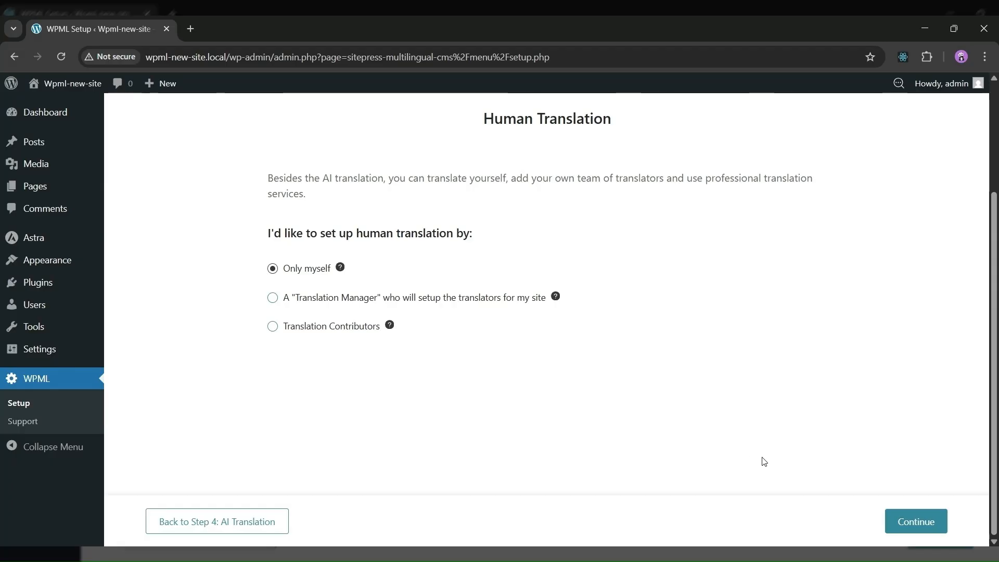
# - Keep human translation set to Only myself and decline sending site information to wpml.org
pyautogui.click(914, 535)
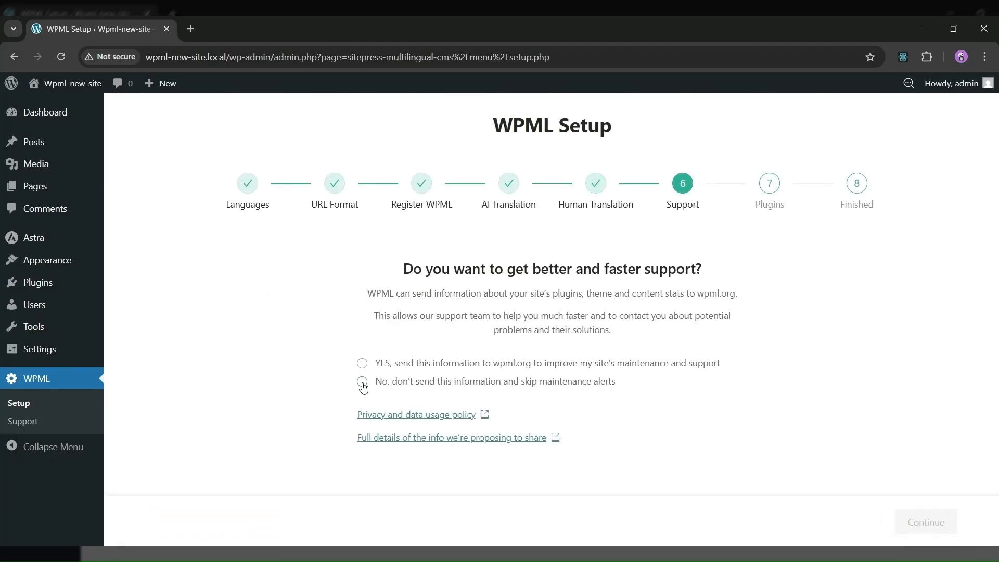
pyautogui.click(362, 382)
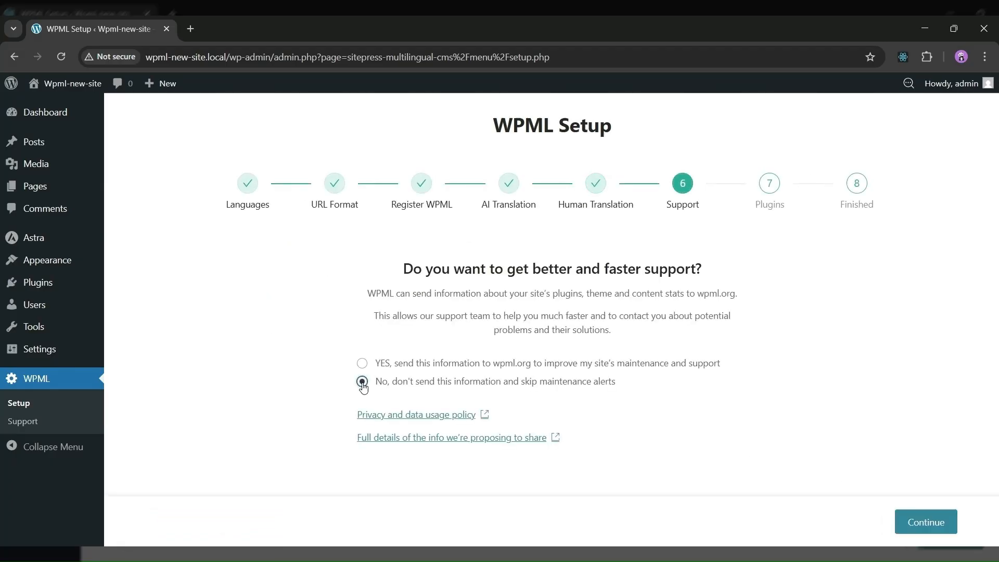
pyautogui.click(919, 521)
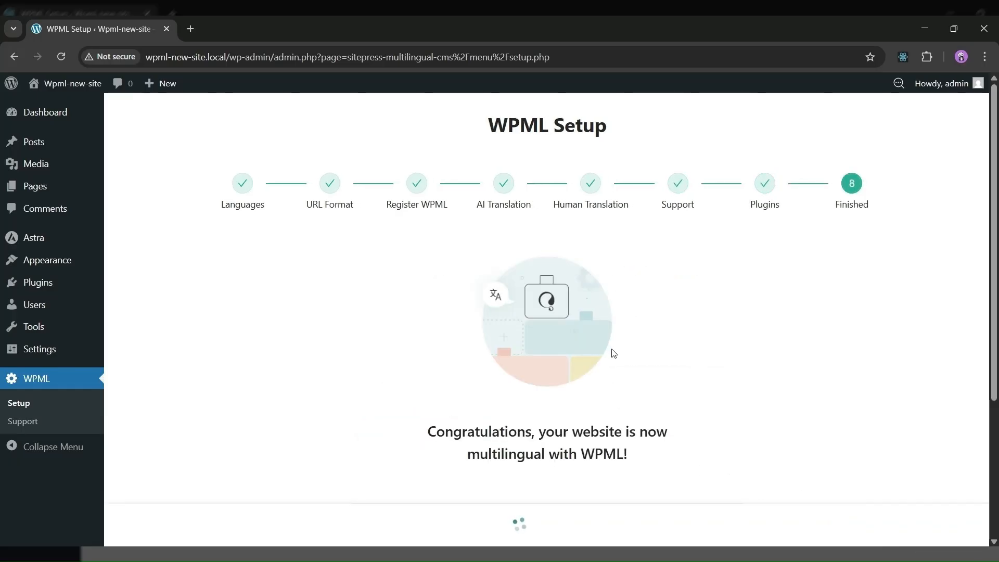
# - Leave the finished setup wizard and go to the Translation Dashboard
pyautogui.scroll(-3, 614, 354)
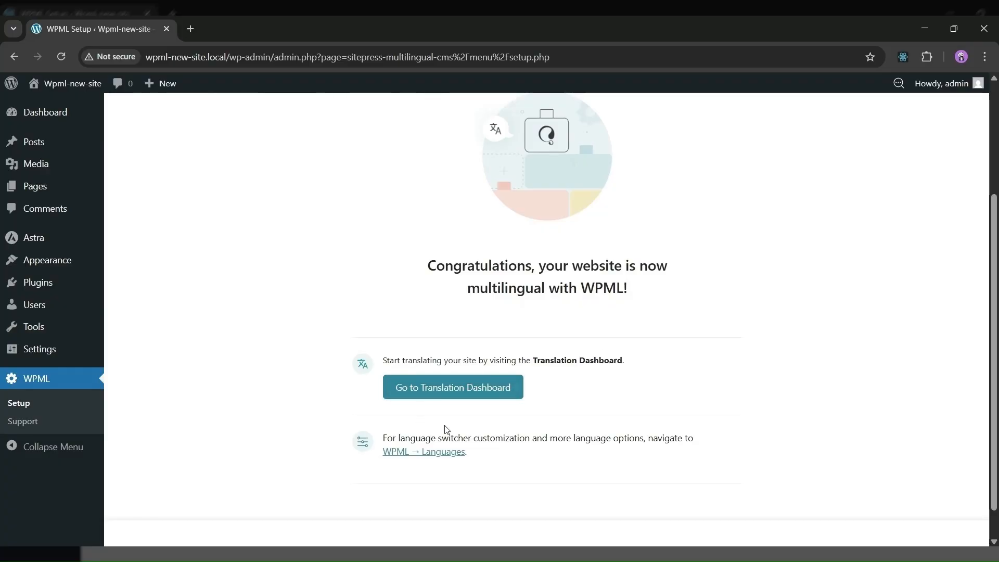
pyautogui.scroll(-1, 485, 394)
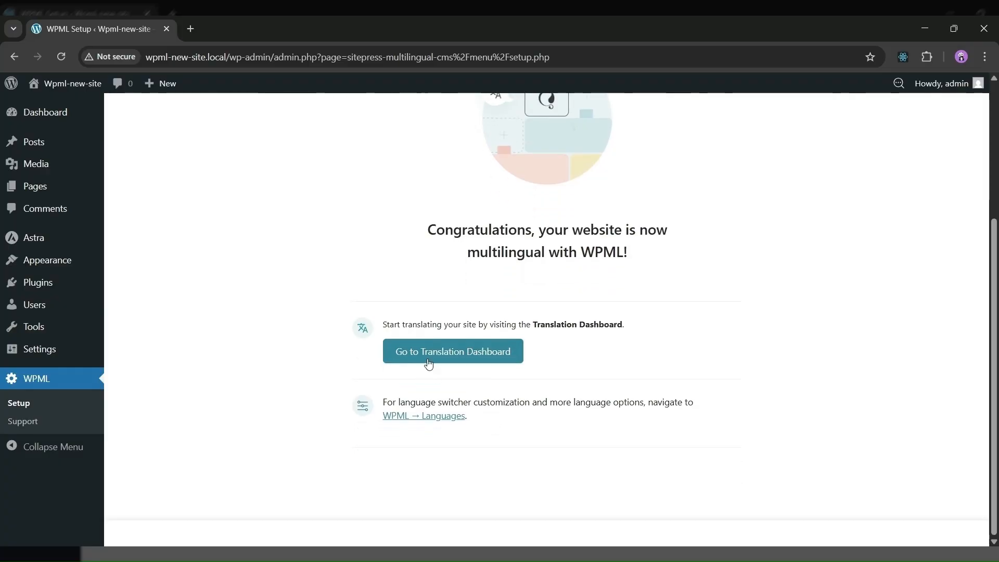
pyautogui.click(488, 355)
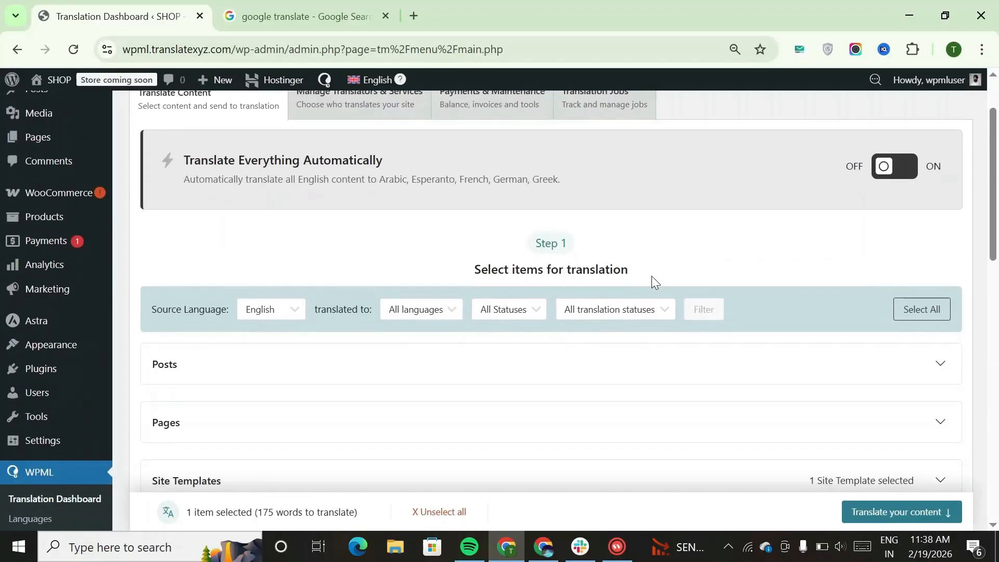
# - Expand the Site Templates, Navigation Menus and Block sections to examine which content can be translated
pyautogui.scroll(-2, 651, 275)
pyautogui.scroll(-10, 652, 281)
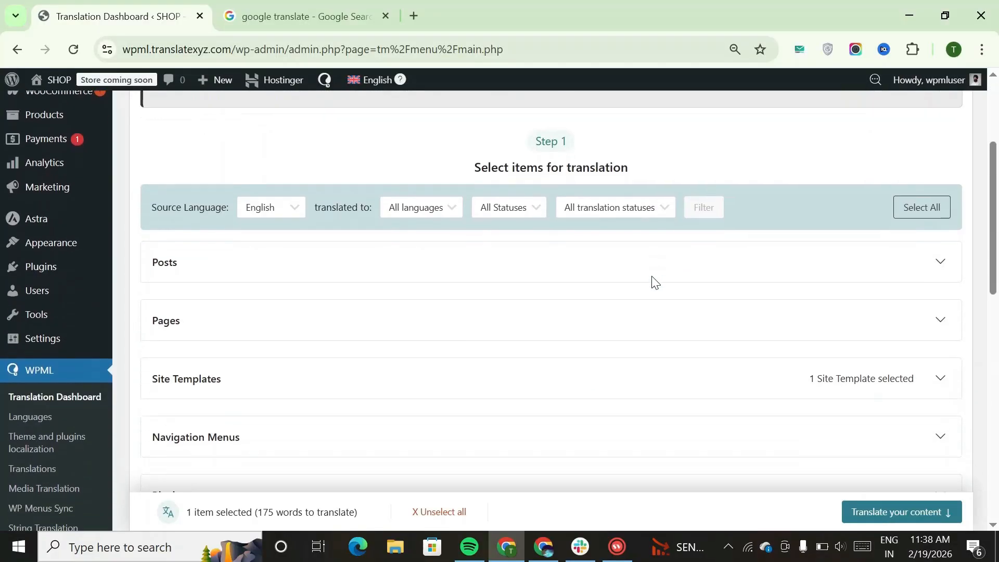
pyautogui.scroll(4, 651, 281)
pyautogui.scroll(5, 872, 329)
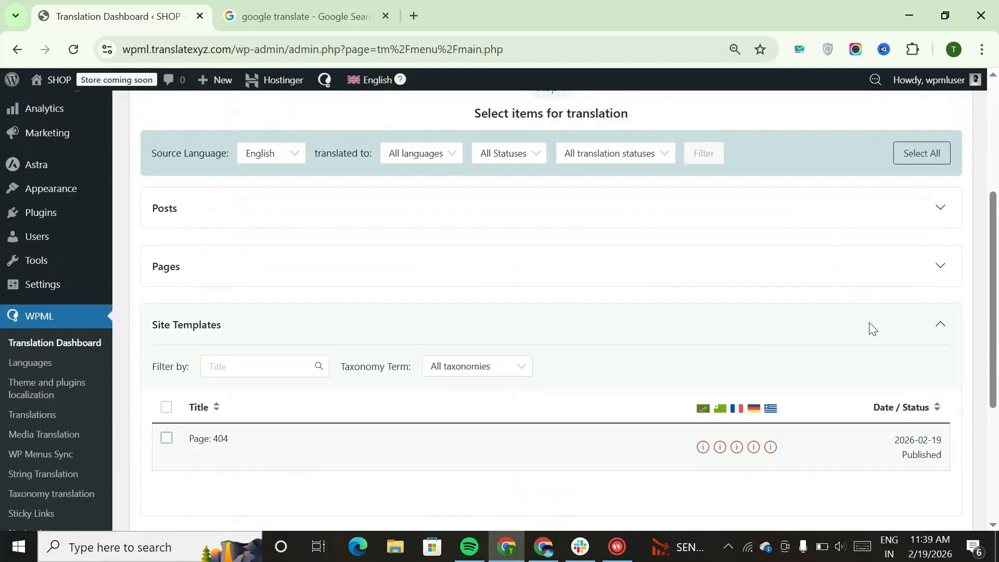
pyautogui.scroll(-3, 909, 343)
pyautogui.click(527, 411)
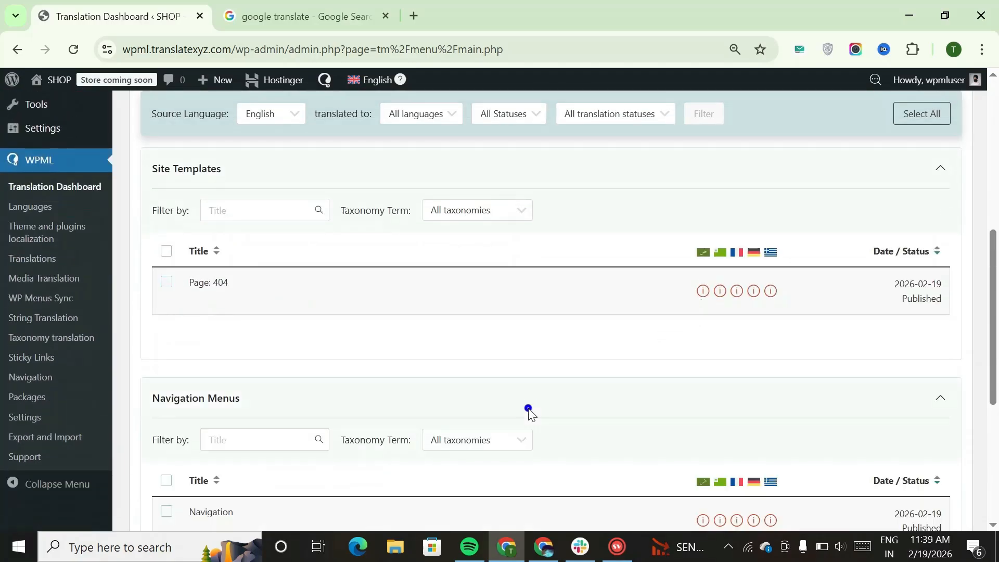
pyautogui.scroll(-5, 439, 359)
pyautogui.scroll(-1, 537, 360)
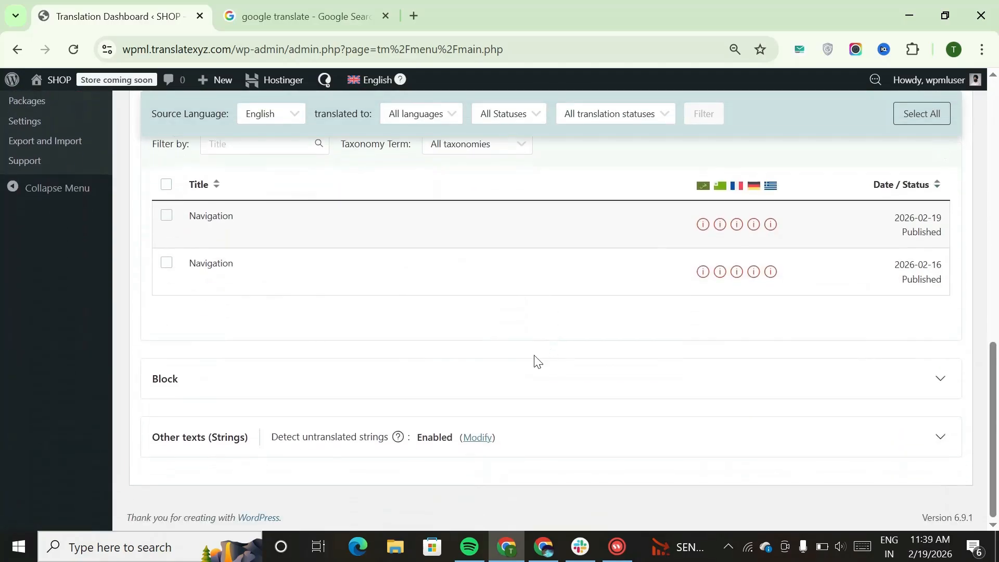
pyautogui.click(652, 380)
pyautogui.scroll(9, 475, 357)
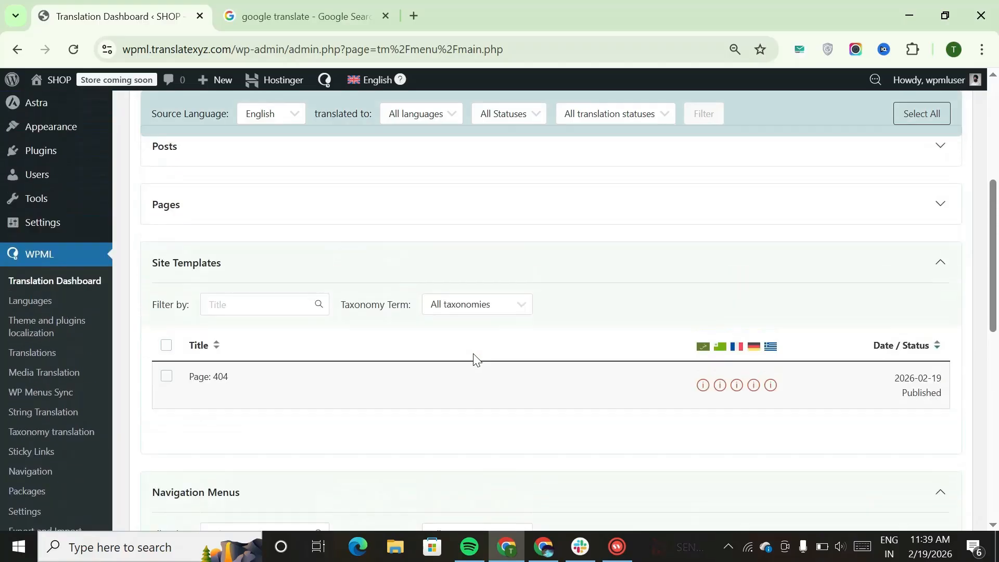
# - Expand the Pages section and select the Home page for translation
pyautogui.click(269, 281)
pyautogui.scroll(-3, 515, 283)
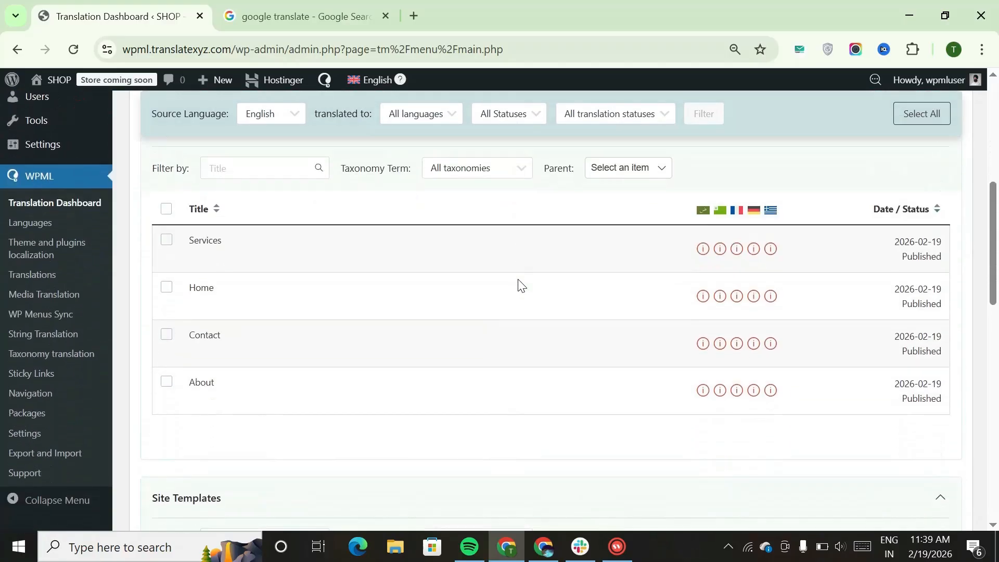
pyautogui.click(166, 290)
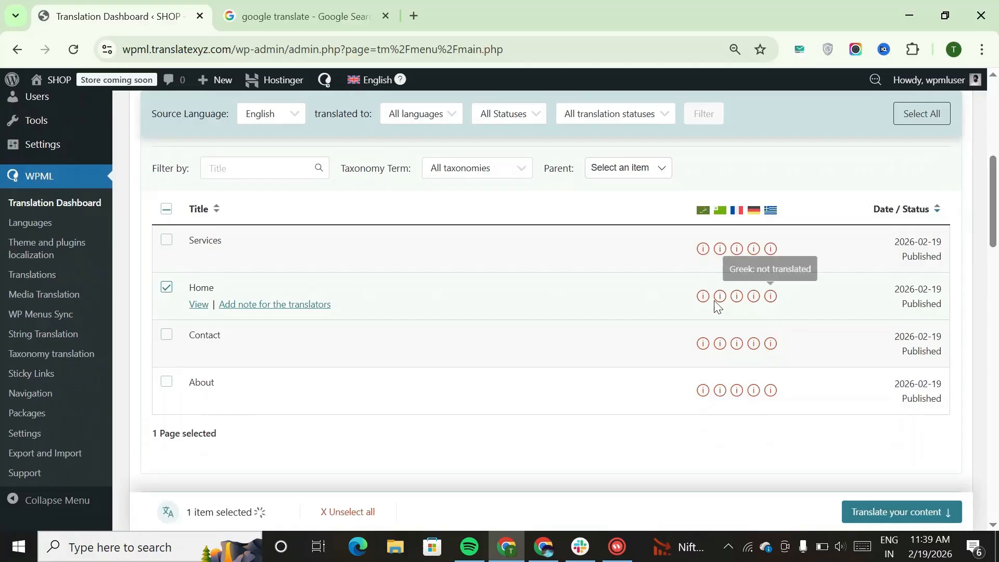
# - Set Esperanto and French to Translate automatically and Arabic to Do nothing for the selected Home page
pyautogui.scroll(-20, 622, 335)
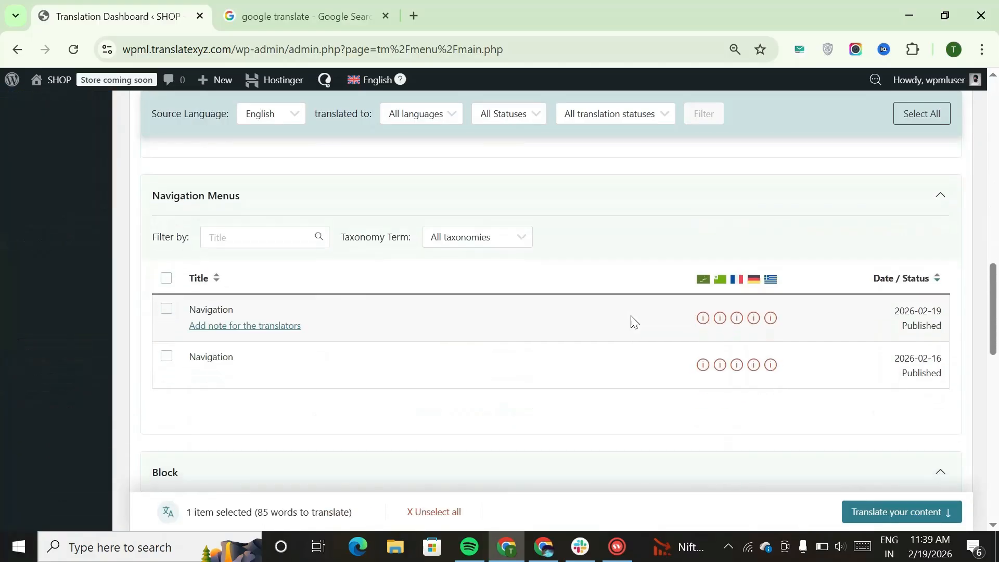
pyautogui.scroll(-3, 634, 319)
pyautogui.scroll(4, 497, 281)
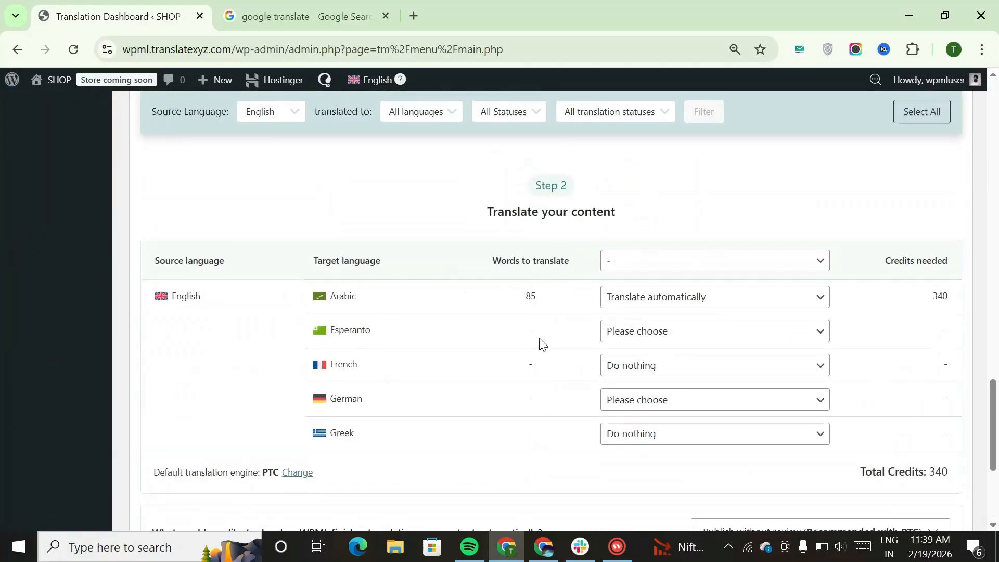
pyautogui.click(669, 337)
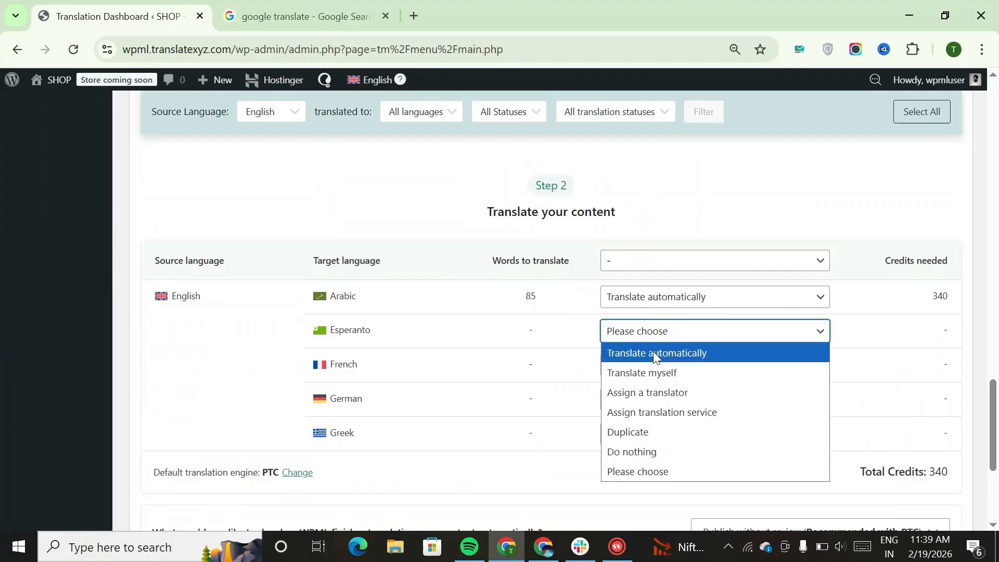
pyautogui.click(653, 352)
pyautogui.click(676, 295)
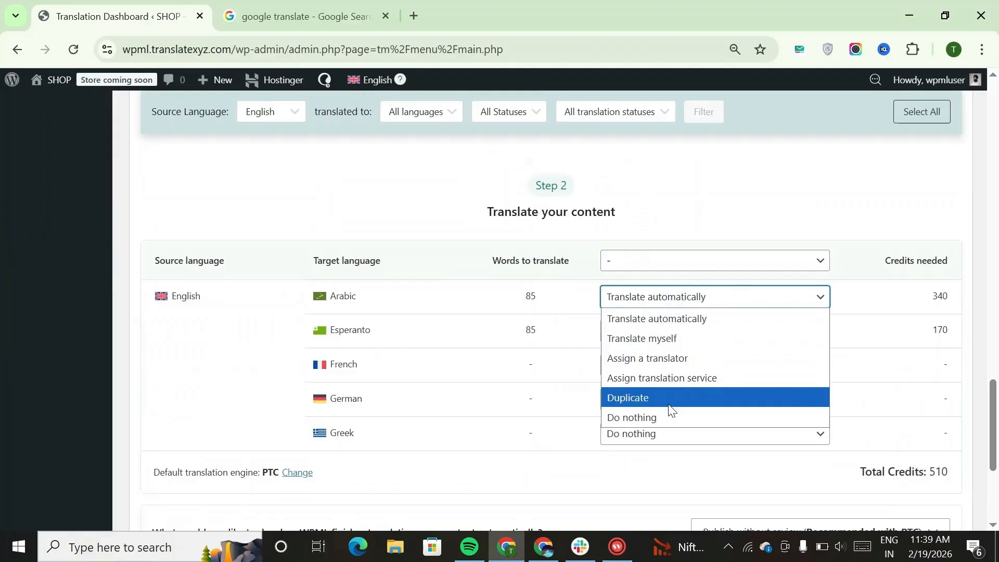
pyautogui.click(668, 415)
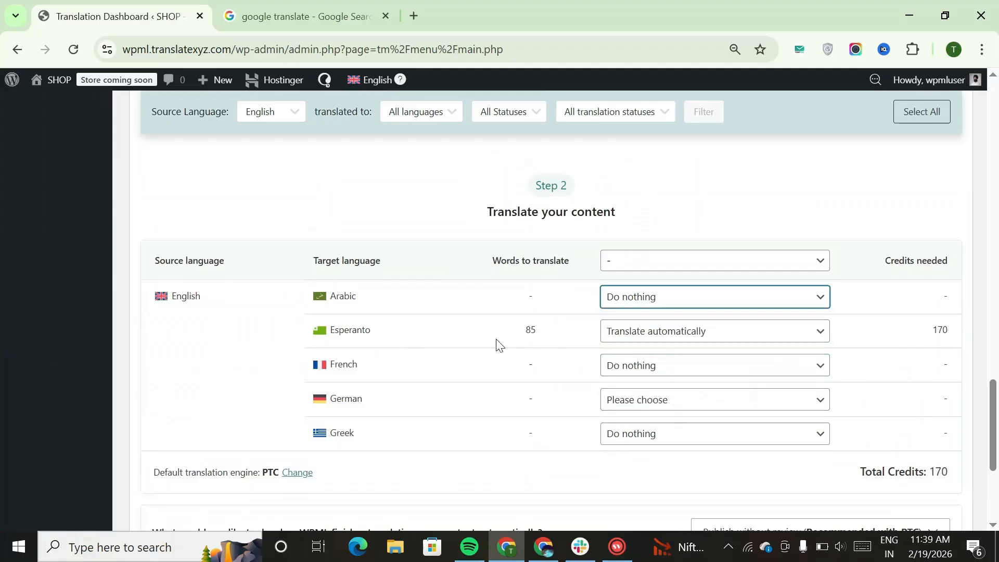
pyautogui.click(692, 370)
pyautogui.click(677, 388)
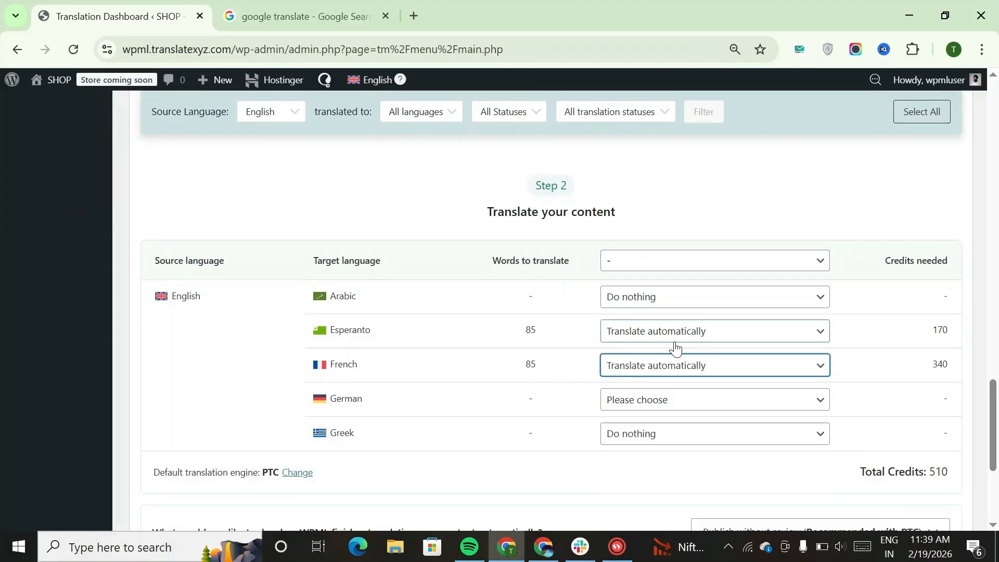
# - Send the selected content for translation with publishing without review, and acknowledge the confirmation
pyautogui.scroll(-4, 518, 347)
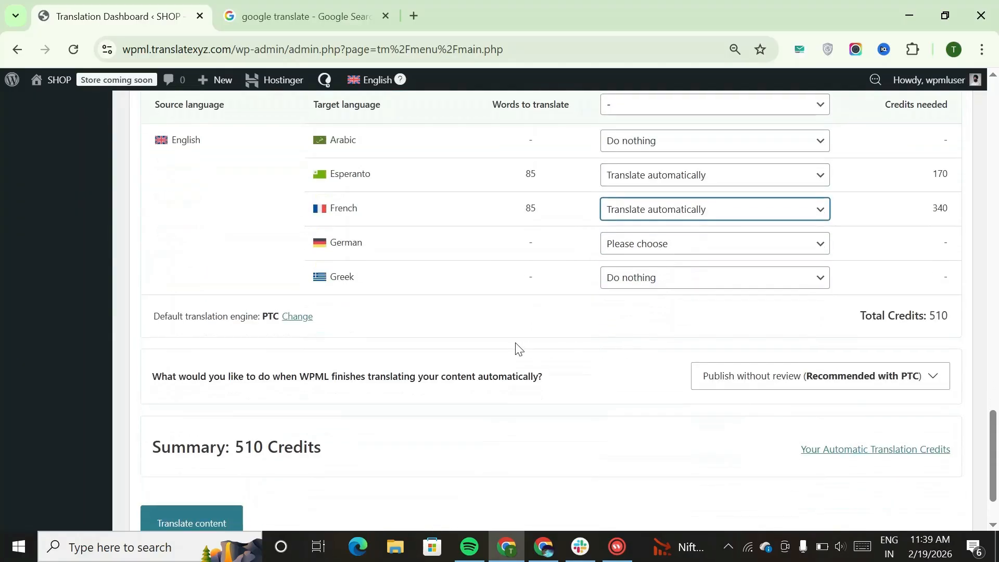
pyautogui.click(237, 447)
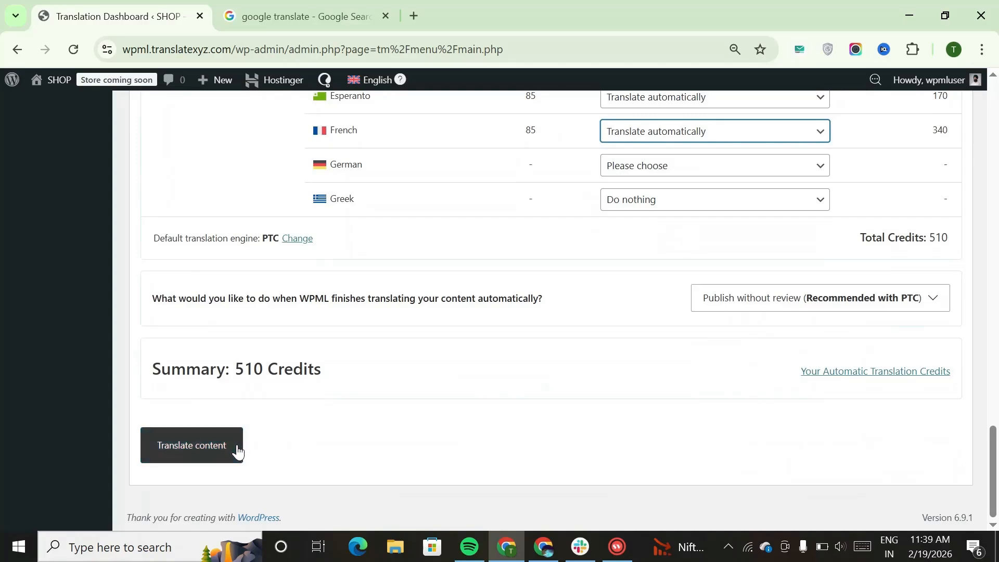
pyautogui.click(238, 451)
pyautogui.scroll(-2, 238, 449)
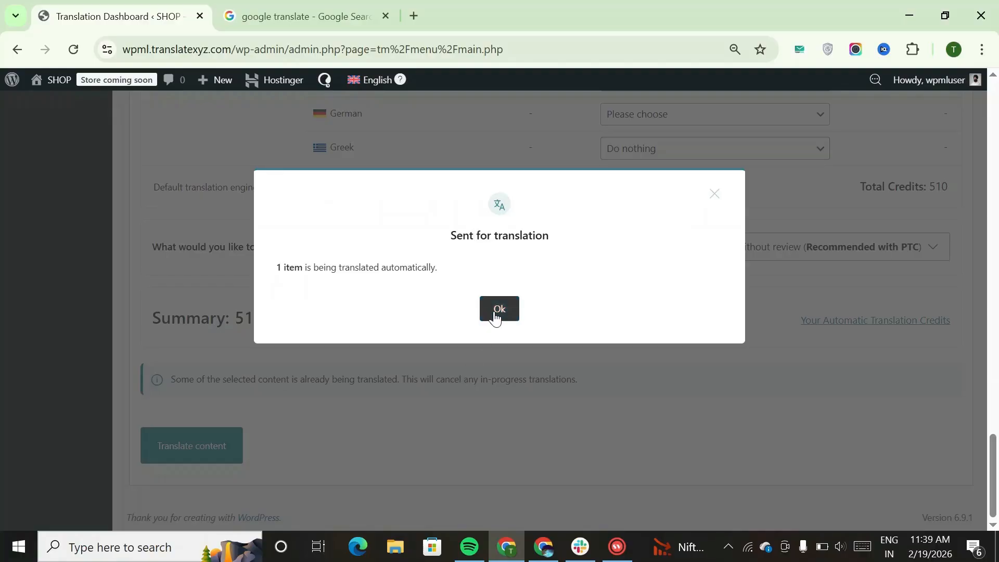
pyautogui.click(491, 312)
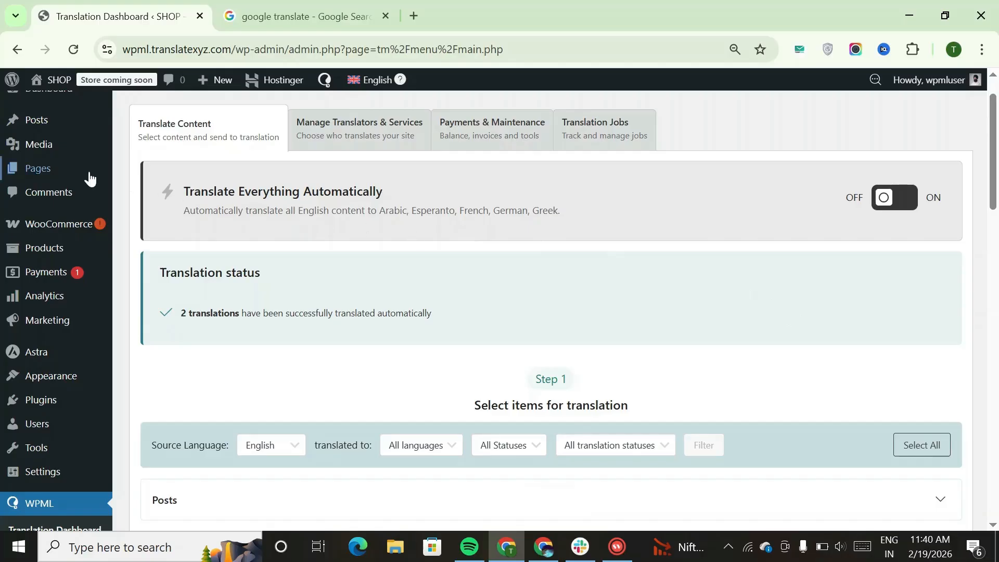
# - Go to the site's Pages list and open the Home page's translation in the translation editor
pyautogui.click(35, 177)
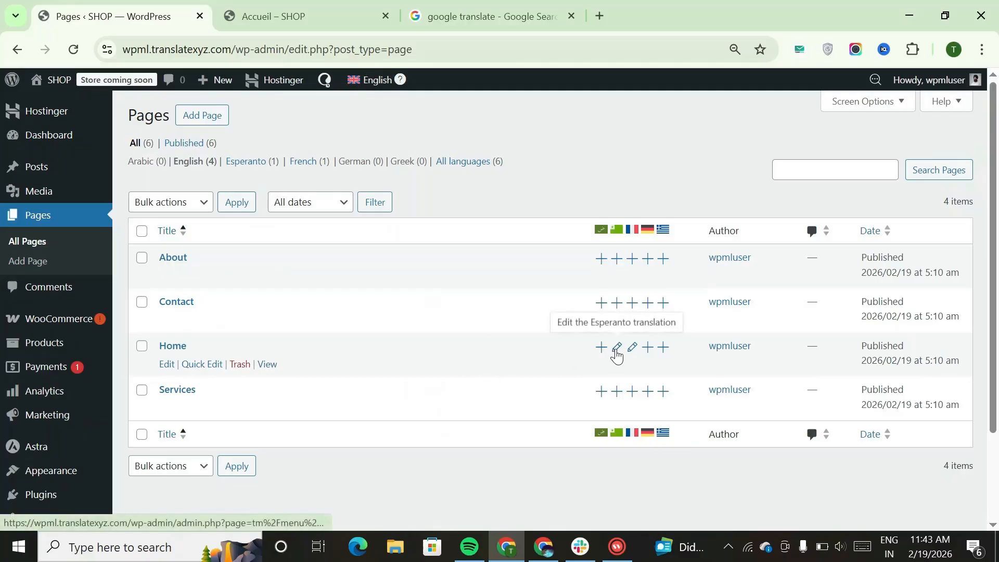
pyautogui.click(617, 347)
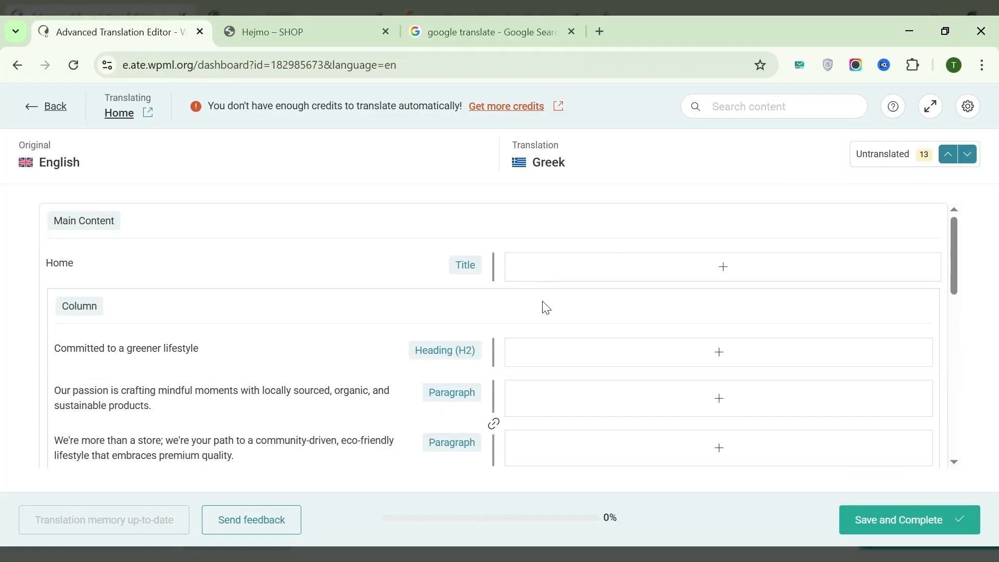
pyautogui.scroll(-1, 250, 349)
pyautogui.scroll(1, 104, 291)
# - Copy the page title "Home" and translate it into Greek in Google Translate
pyautogui.doubleClick(77, 267)
pyautogui.hotkey('ctrl', 'c')
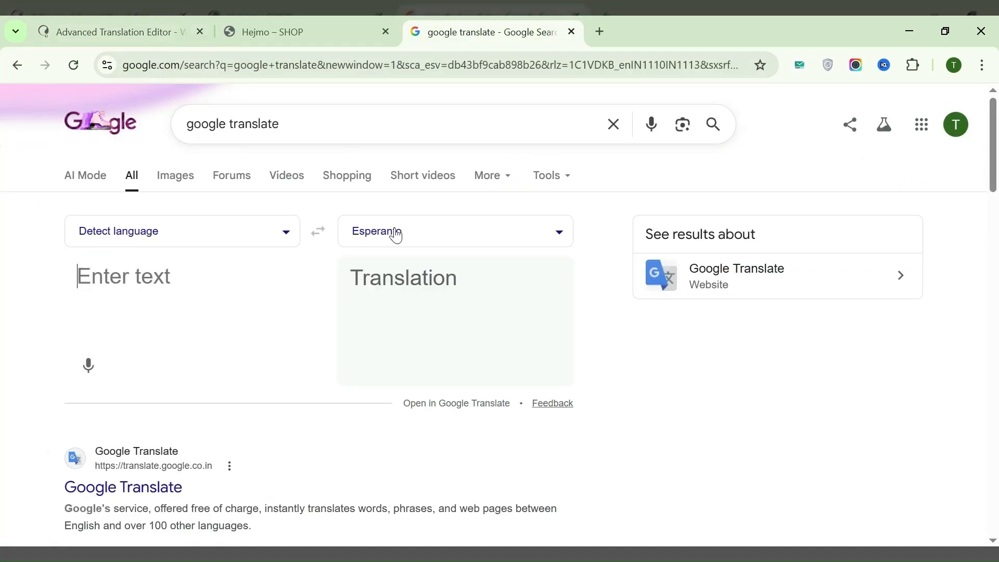
pyautogui.click(397, 234)
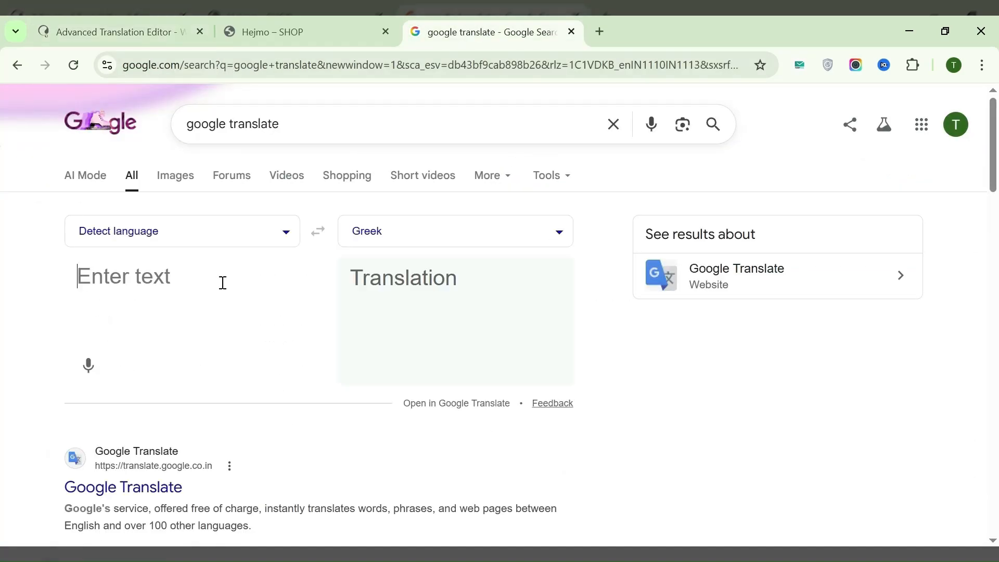
pyautogui.hotkey('ctrl', 'v')
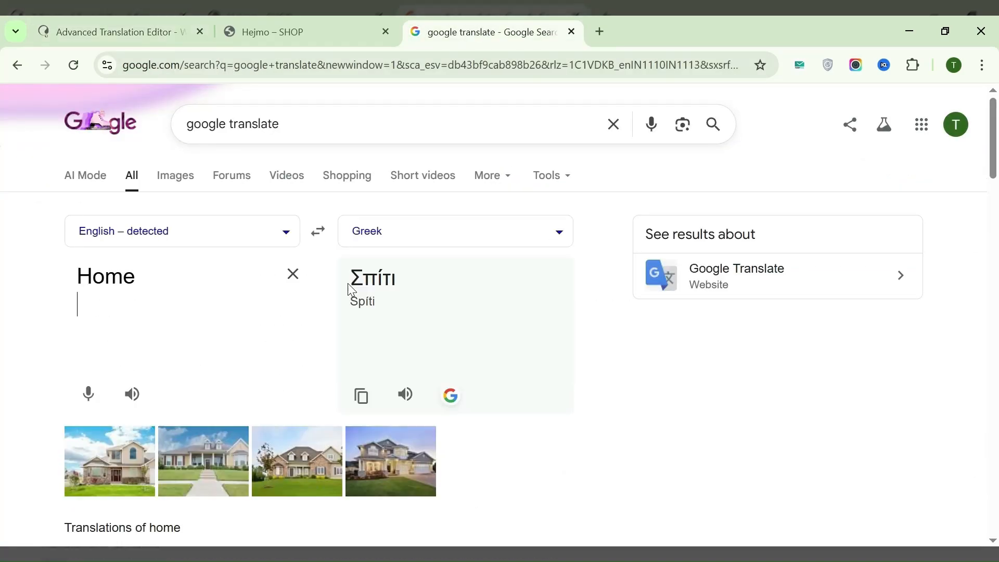
# - Copy the Greek result and replace the title's translation in the translation editor with "Σπίτι"
pyautogui.doubleClick(392, 287)
pyautogui.hotkey('ctrl', 'c')
pyautogui.click(121, 31)
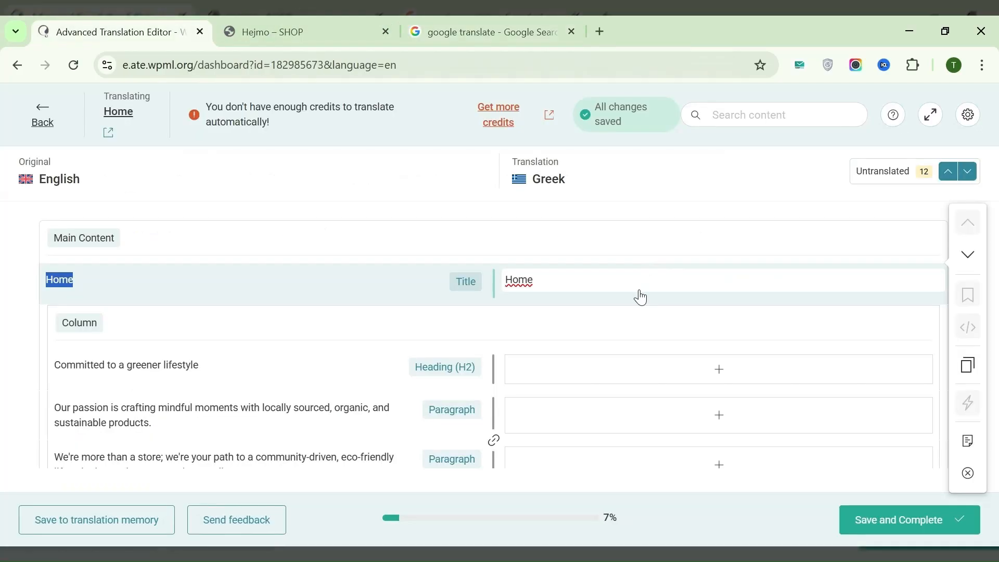
pyautogui.click(623, 281)
pyautogui.hotkey('ctrl', 'a')
pyautogui.hotkey('ctrl', 'v')
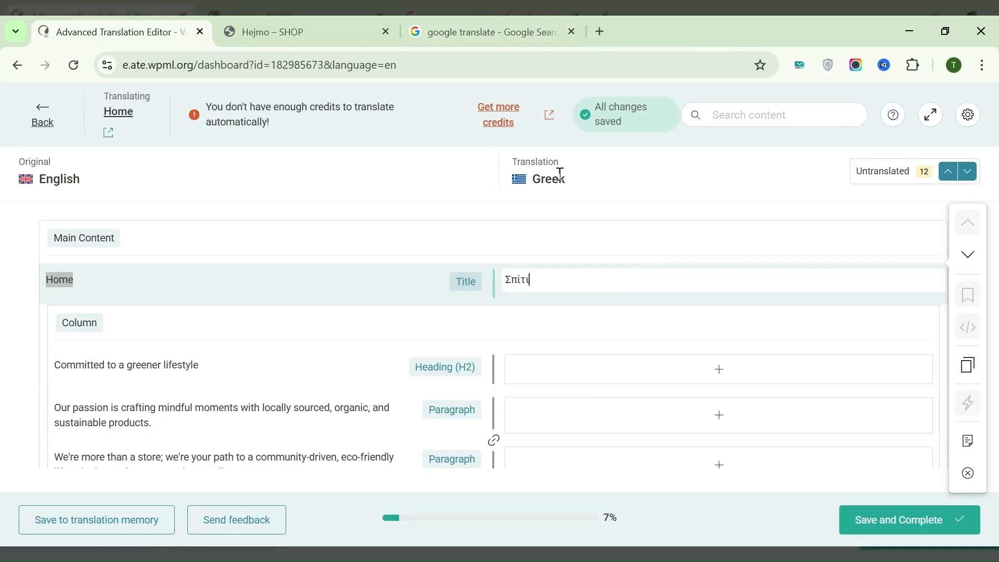
# - Copy the heading "Committed to a greener lifestyle", translate it into Greek in Google Translate, and copy the result
pyautogui.click(172, 370)
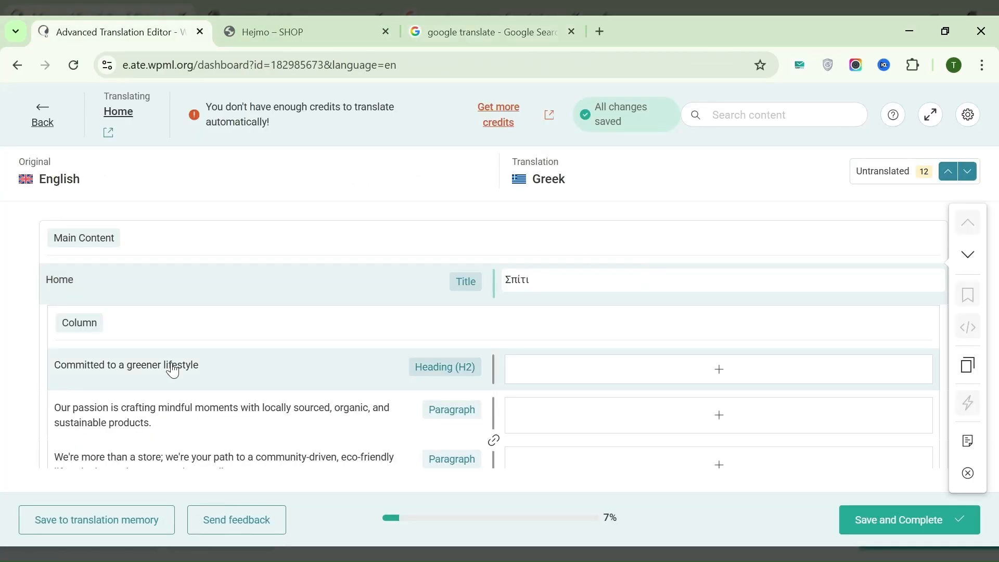
pyautogui.tripleClick(198, 366)
pyautogui.hotkey('ctrl', 'c')
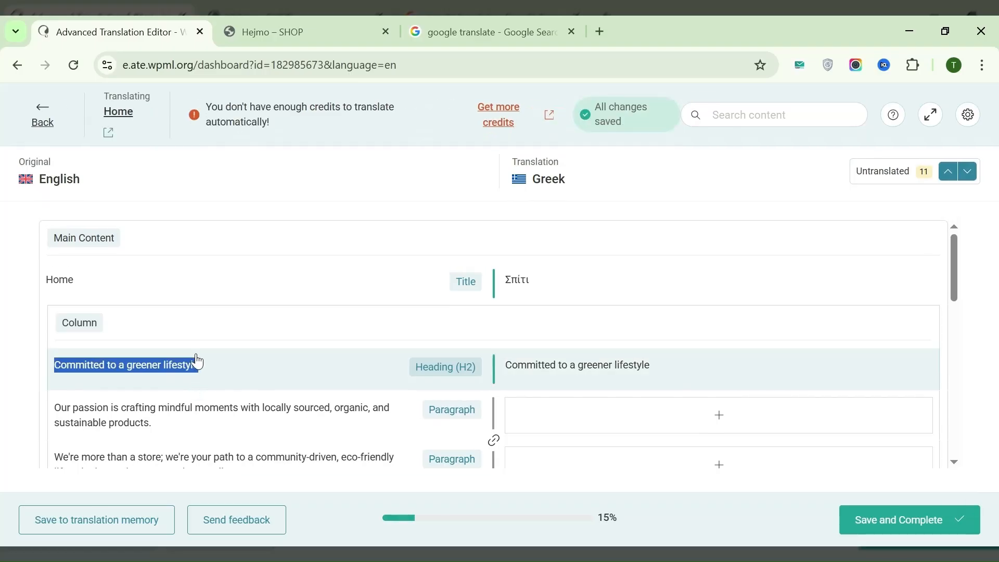
pyautogui.click(433, 35)
pyautogui.click(294, 275)
pyautogui.hotkey('ctrl', 'v')
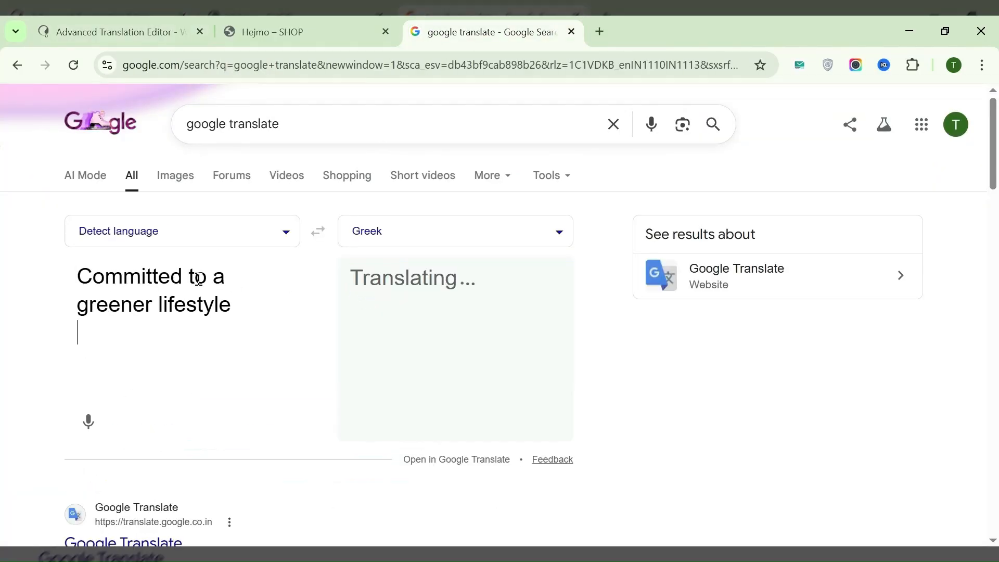
pyautogui.click(359, 423)
# - Replace the heading's Greek translation with "Δεσμευμένοι σε έναν πιο πράσινο τρόπο ζωής", then save and complete the translation
pyautogui.click(114, 31)
pyautogui.click(579, 376)
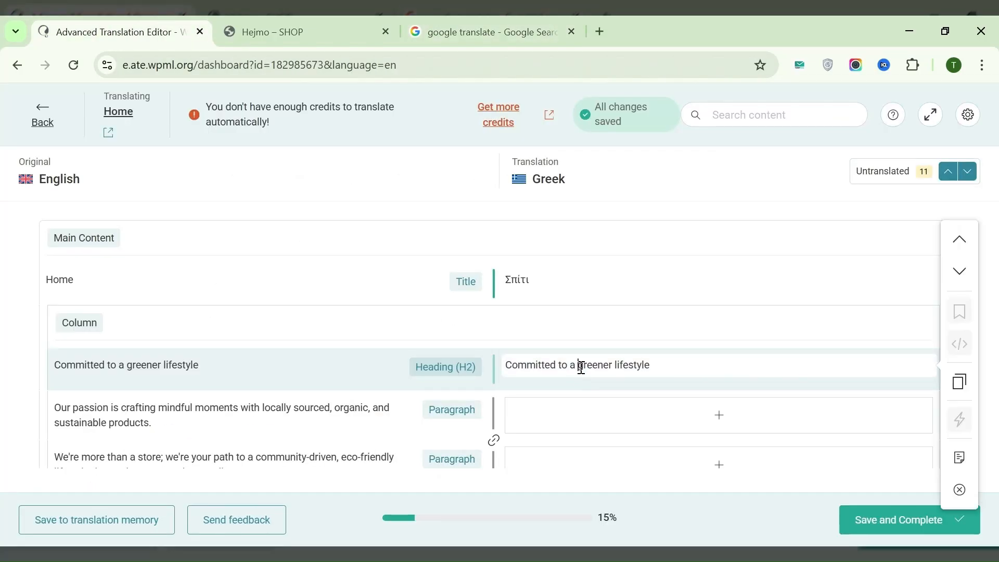
pyautogui.hotkey('ctrl', 'a')
pyautogui.write('Δεσμευμένοι σε έναν πιο πράσινο τρόπο ζωής')
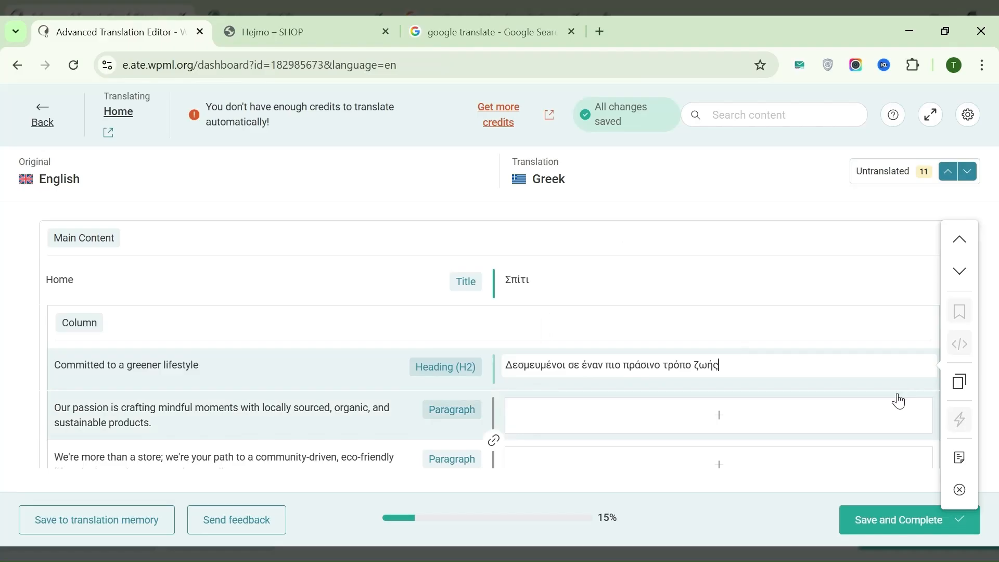
pyautogui.click(897, 528)
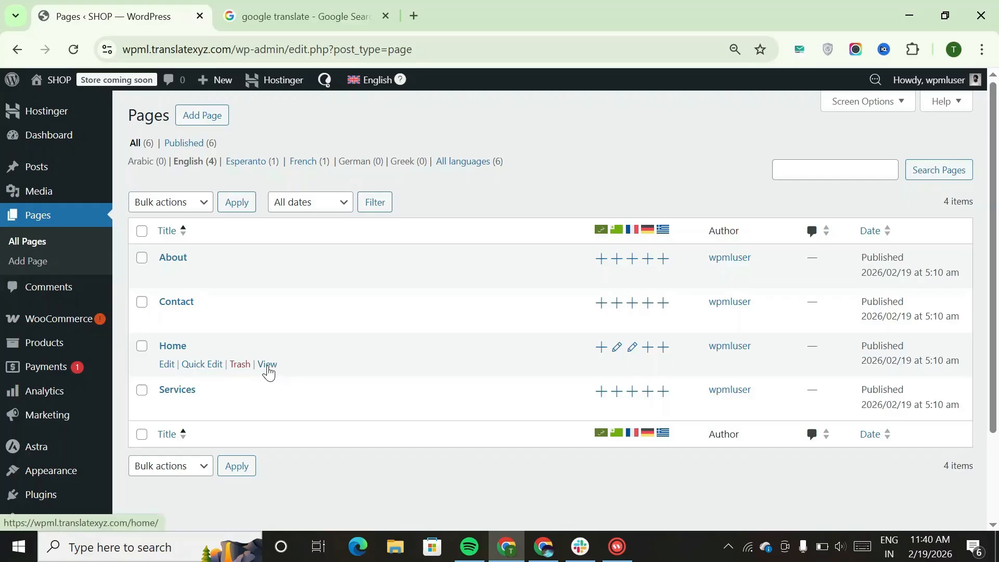
# - View the published Home page, examine its content and navigation, and return to the Pages list
pyautogui.click(268, 366)
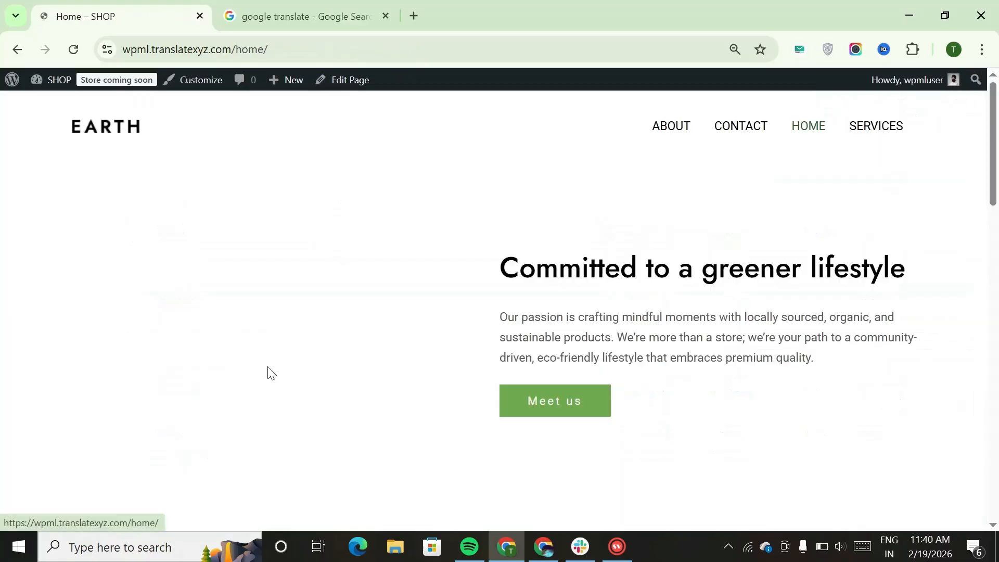
pyautogui.scroll(-15, 676, 340)
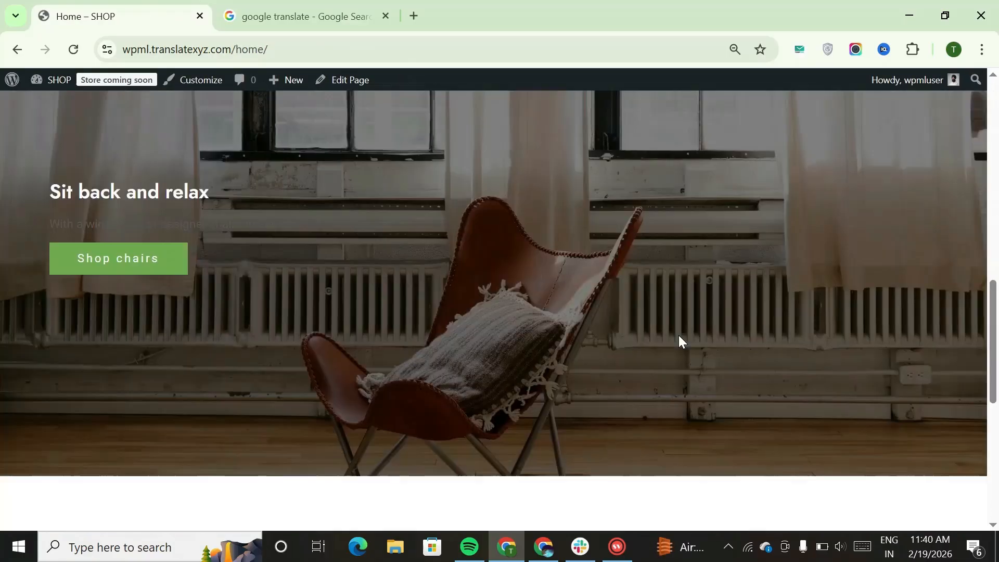
pyautogui.scroll(15, 555, 335)
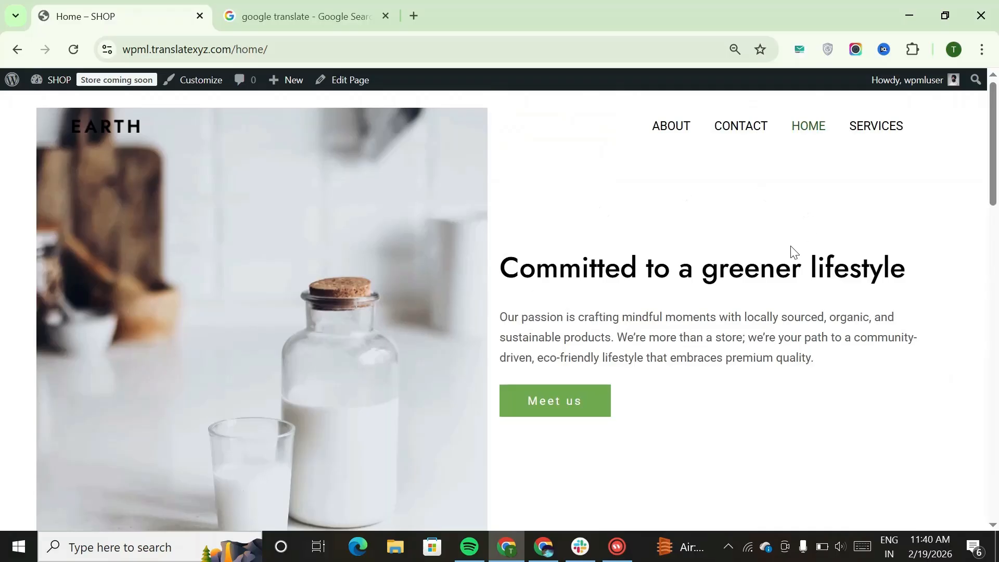
pyautogui.click(17, 49)
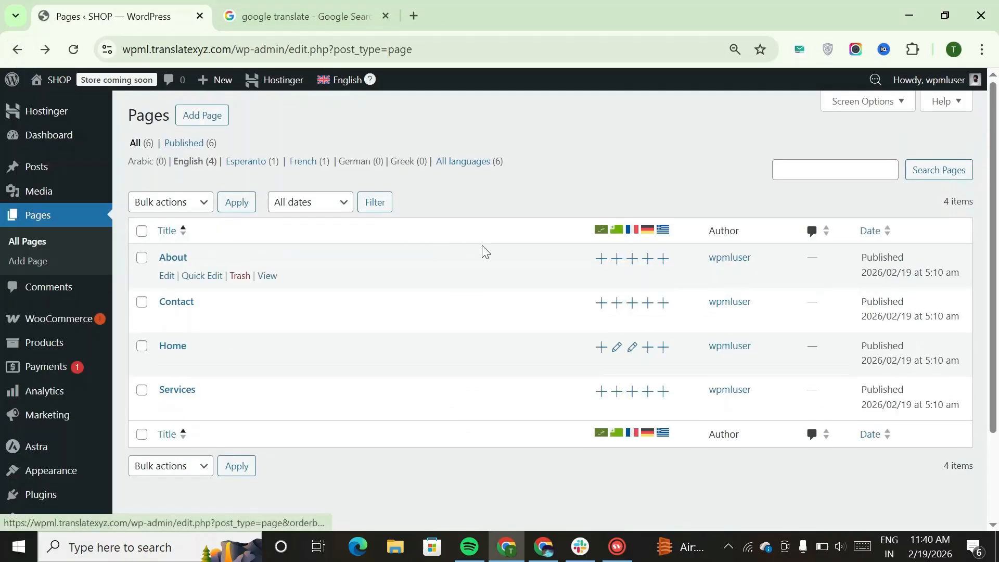
# - Go to the theme's Menus management page
pyautogui.scroll(-2, 23, 337)
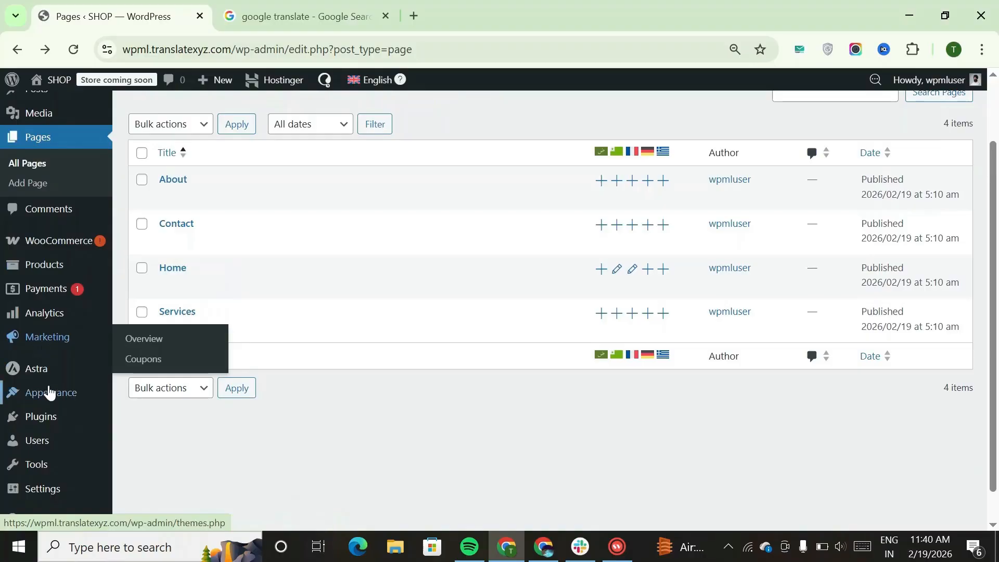
pyautogui.moveTo(47, 401)
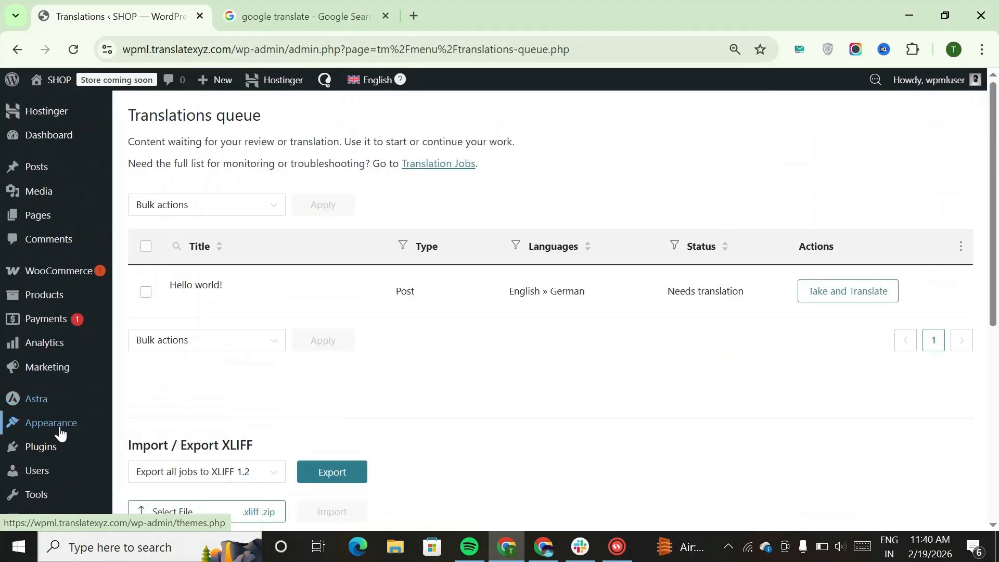
pyautogui.moveTo(59, 428)
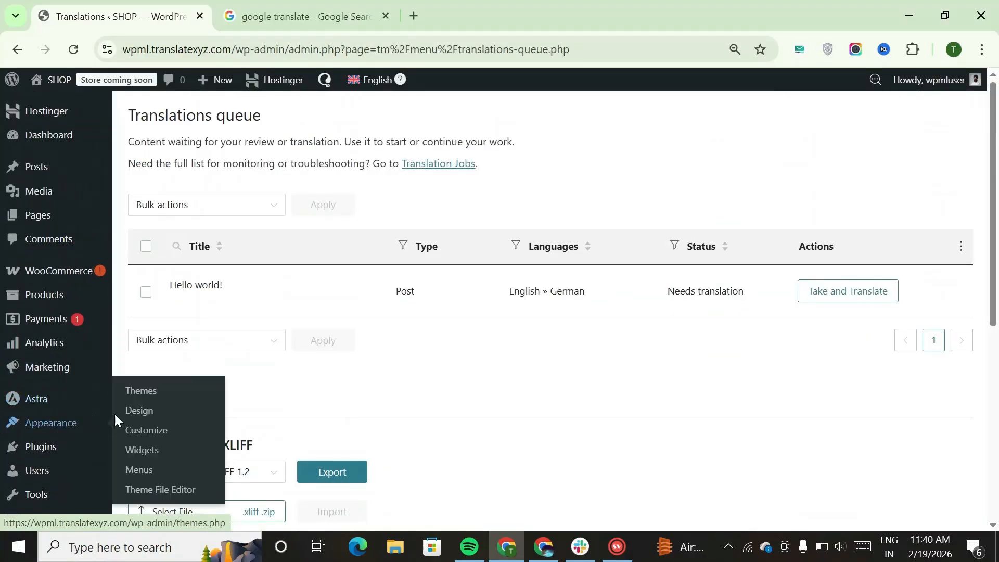
pyautogui.click(139, 471)
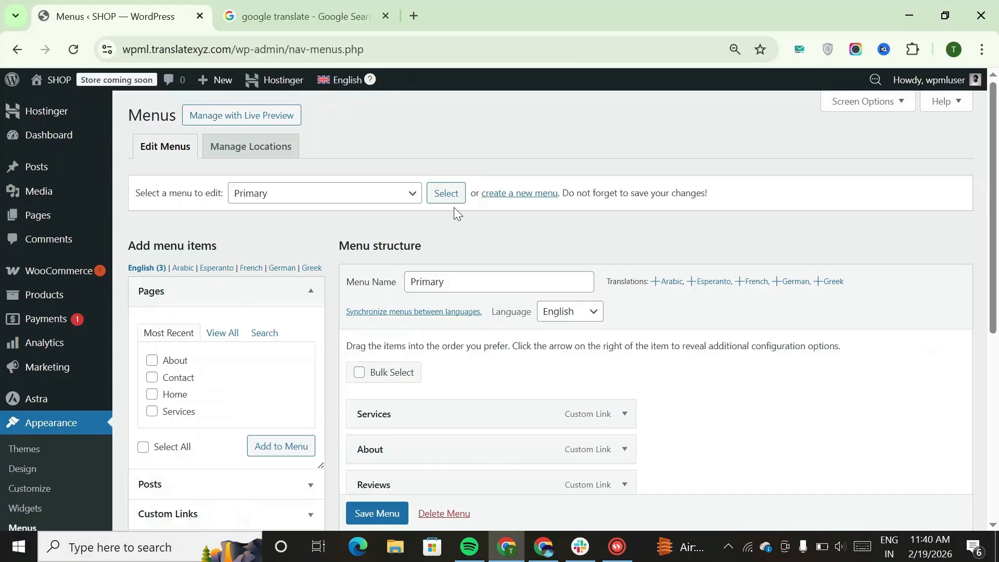
# - Create and save a new English menu named "Primary menu" containing site pages such as Home and About
pyautogui.click(533, 198)
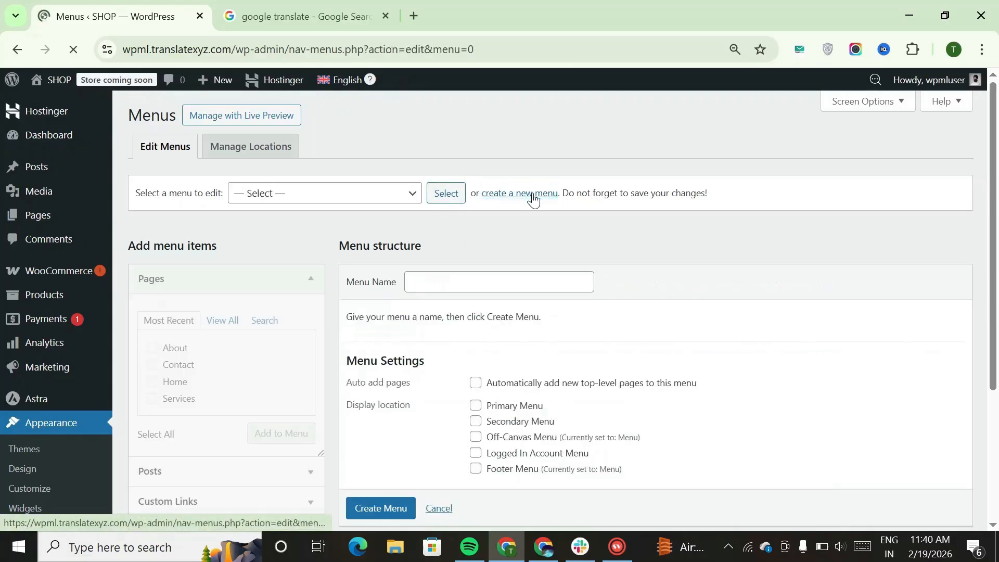
pyautogui.click(487, 277)
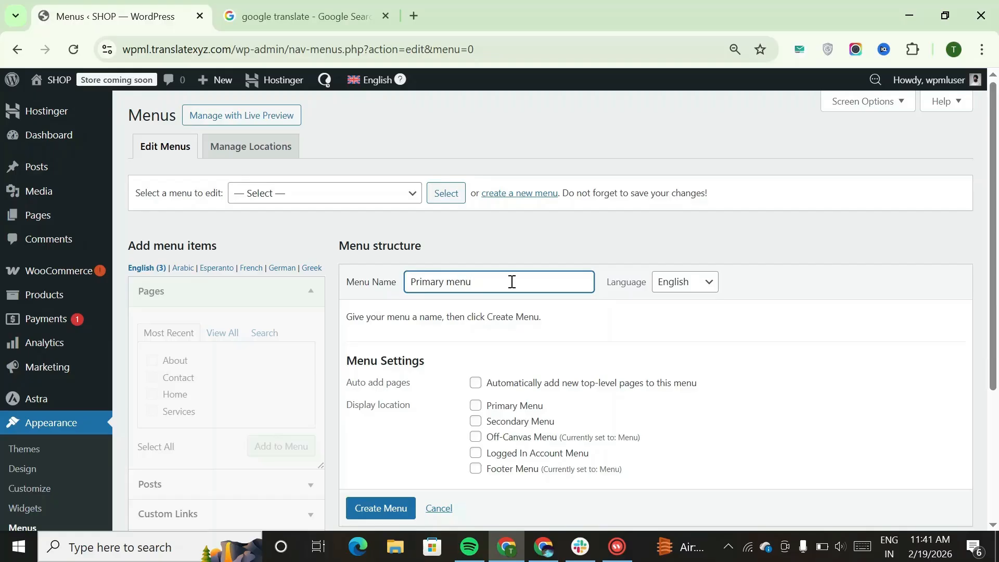
pyautogui.scroll(-1, 377, 526)
pyautogui.click(386, 470)
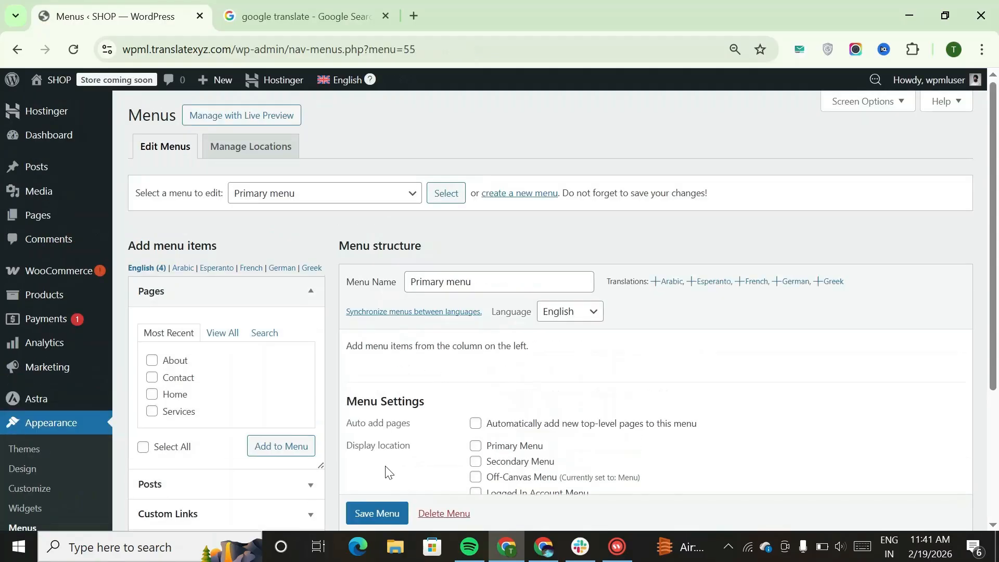
pyautogui.scroll(-1, 410, 388)
pyautogui.click(390, 513)
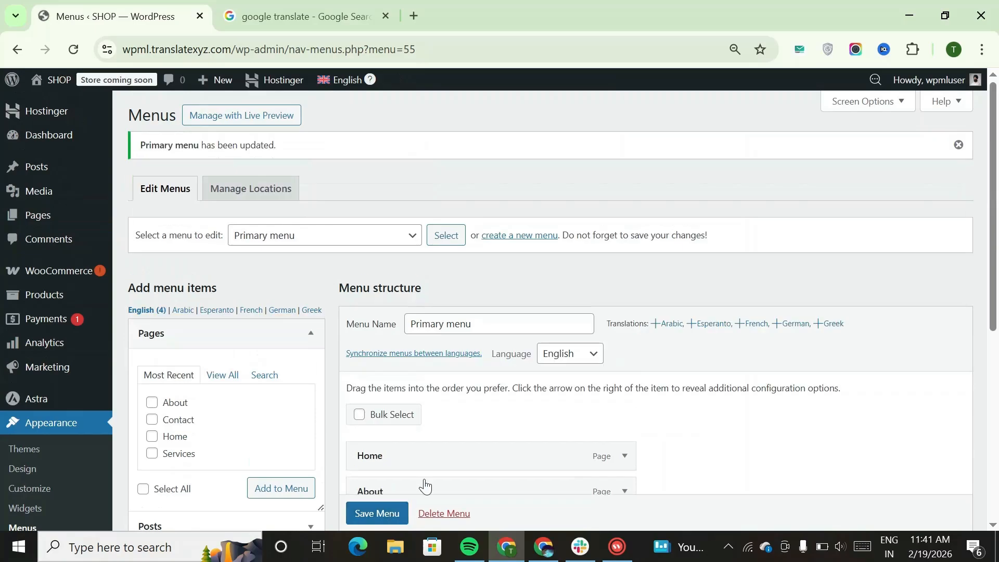
# - Start a new language switcher for the Primary menu and position it as the last menu item
pyautogui.scroll(-5, 503, 382)
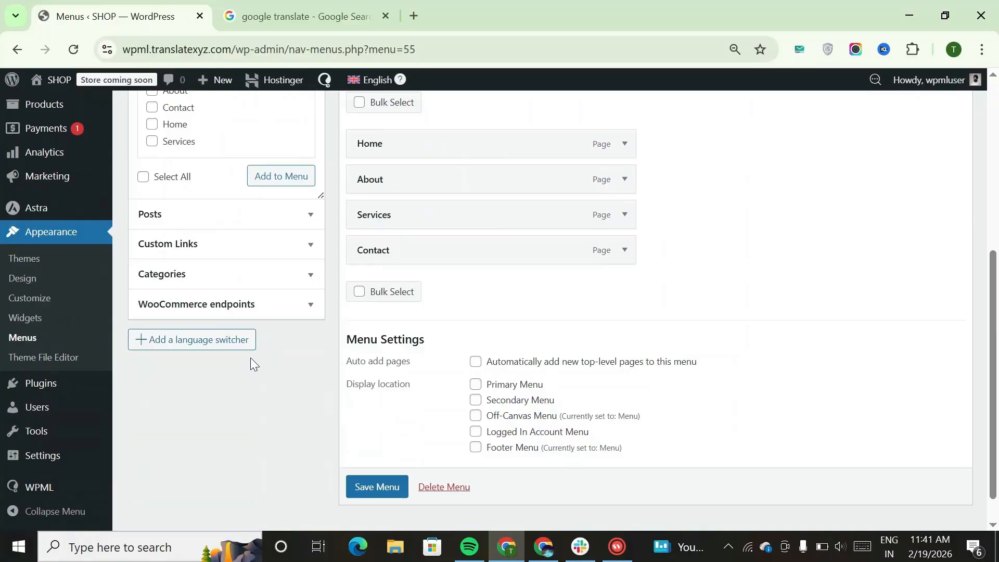
pyautogui.click(238, 346)
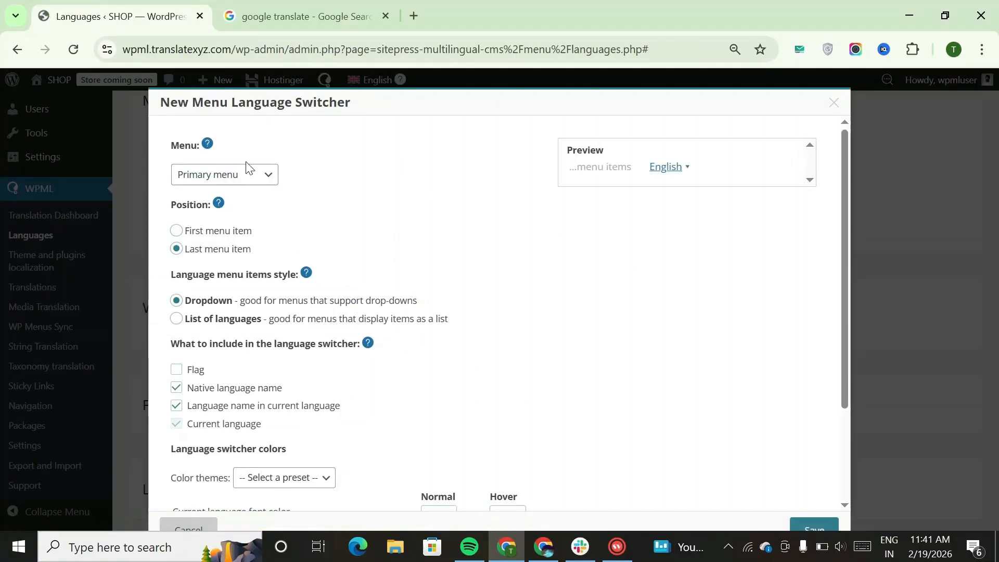
pyautogui.click(247, 172)
pyautogui.click(212, 250)
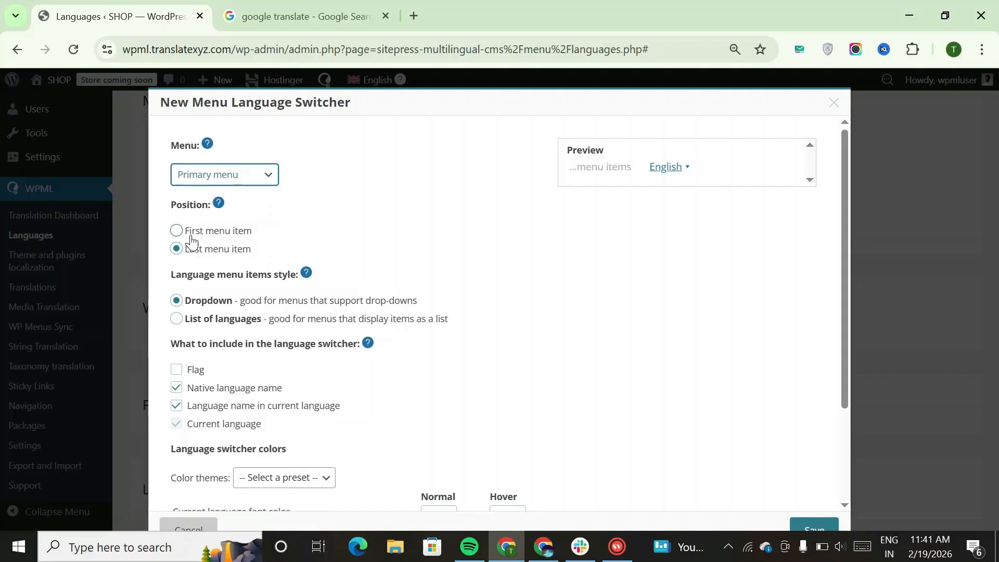
pyautogui.click(212, 229)
pyautogui.click(187, 246)
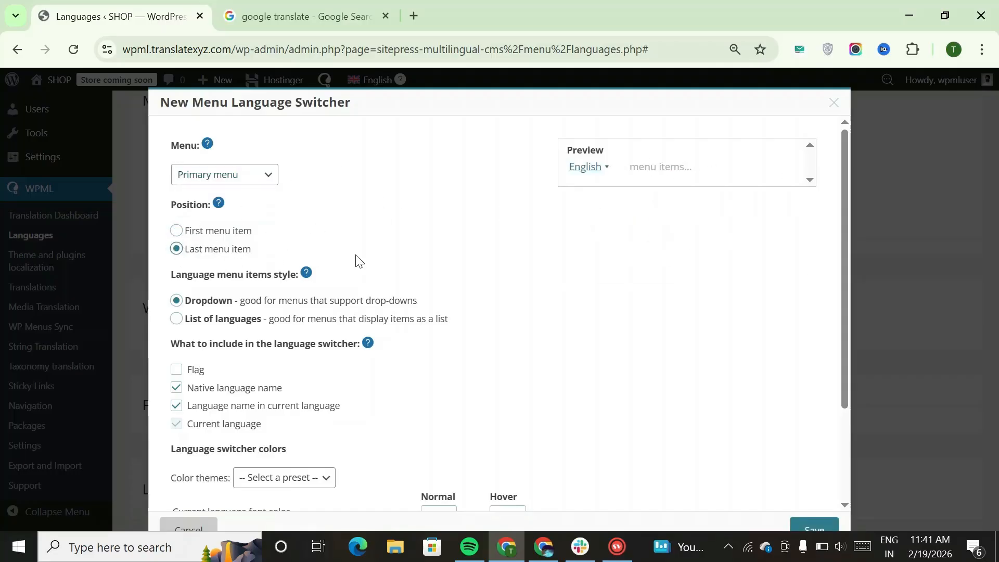
# - Include flags in the menu language switcher and save its settings
pyautogui.scroll(-3, 365, 250)
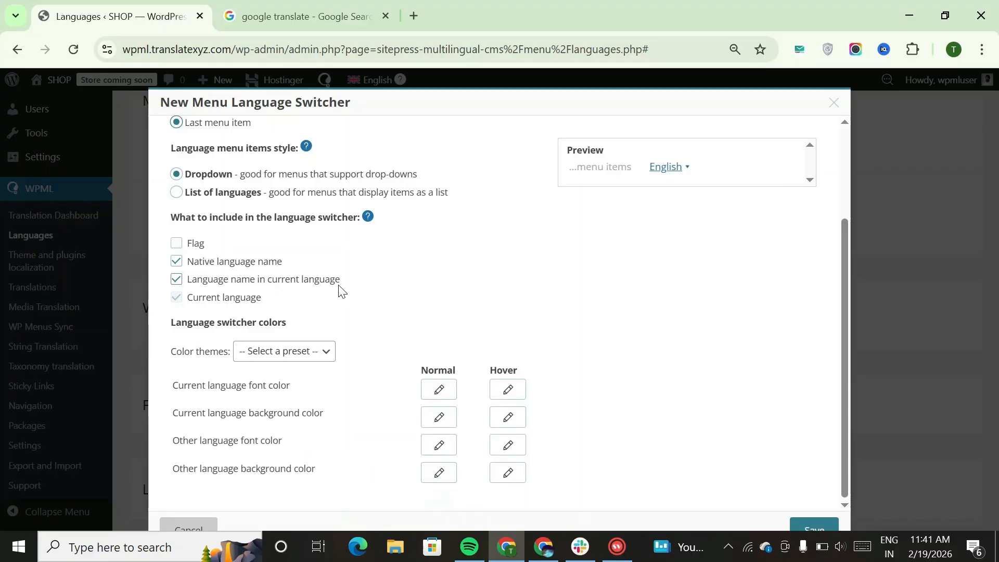
pyautogui.click(176, 243)
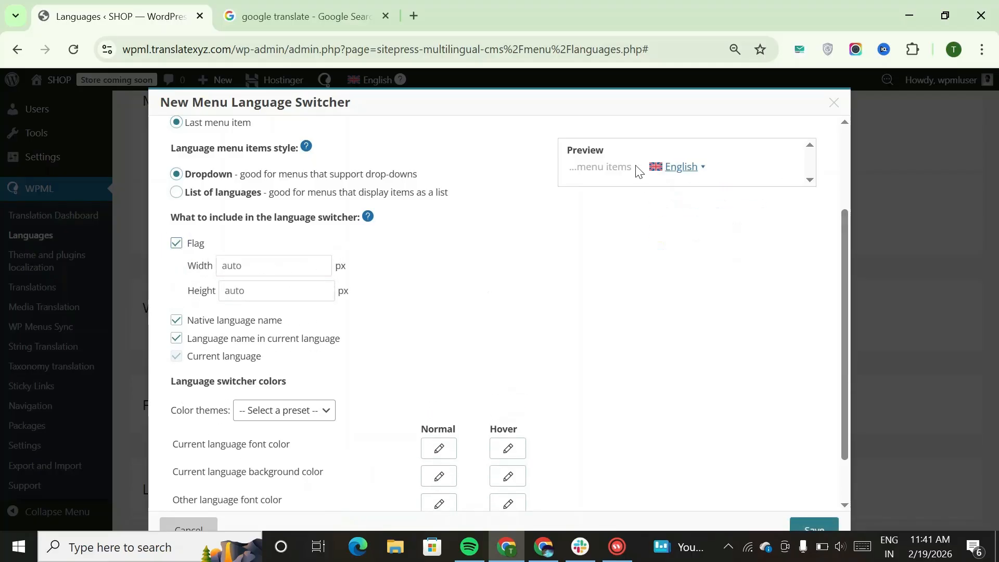
pyautogui.scroll(-1, 245, 291)
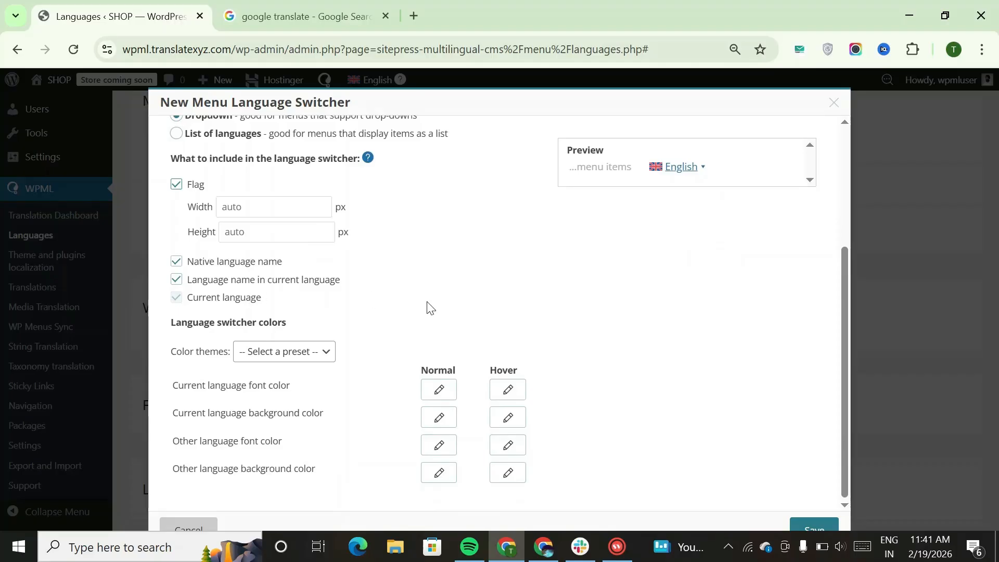
pyautogui.click(824, 521)
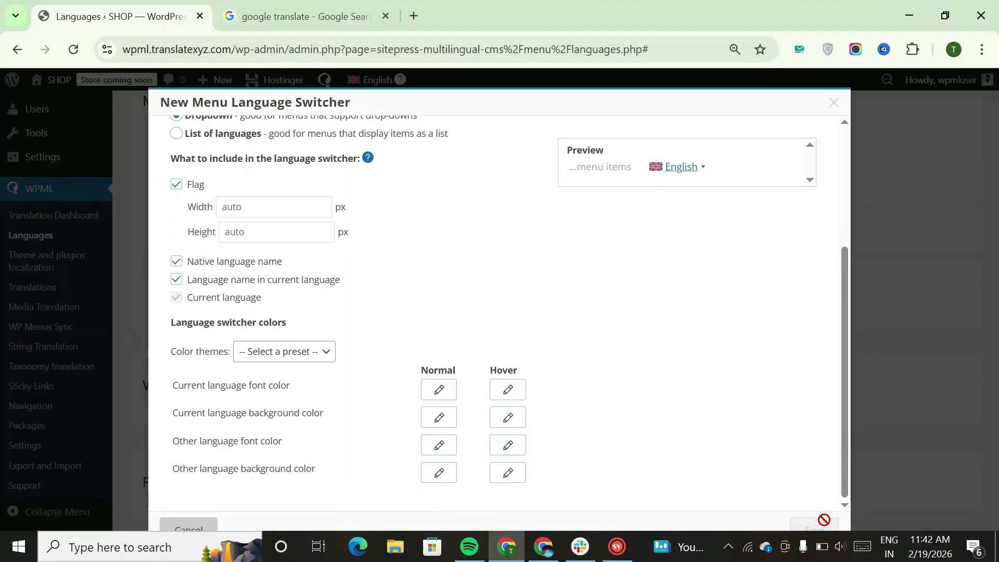
pyautogui.scroll(1, 531, 265)
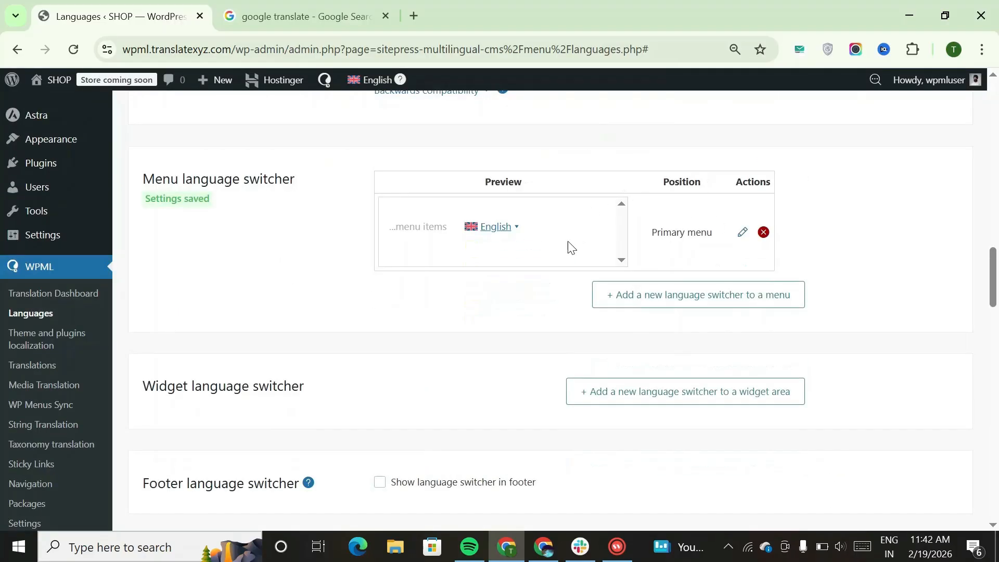
pyautogui.scroll(-1, 562, 245)
pyautogui.scroll(5, 556, 254)
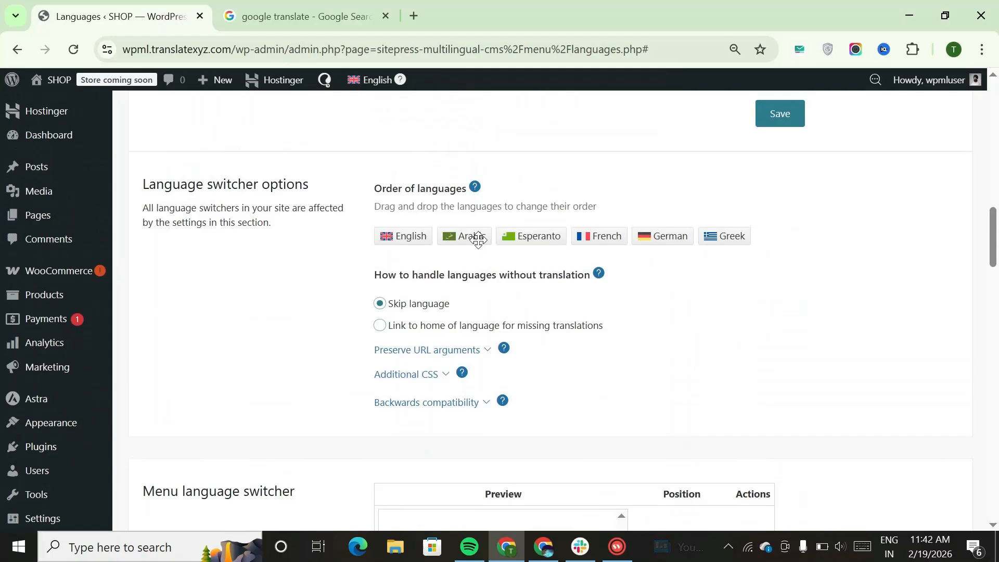
# - Open the site's front end in a separate browser tab and switch to it
pyautogui.moveTo(40, 82)
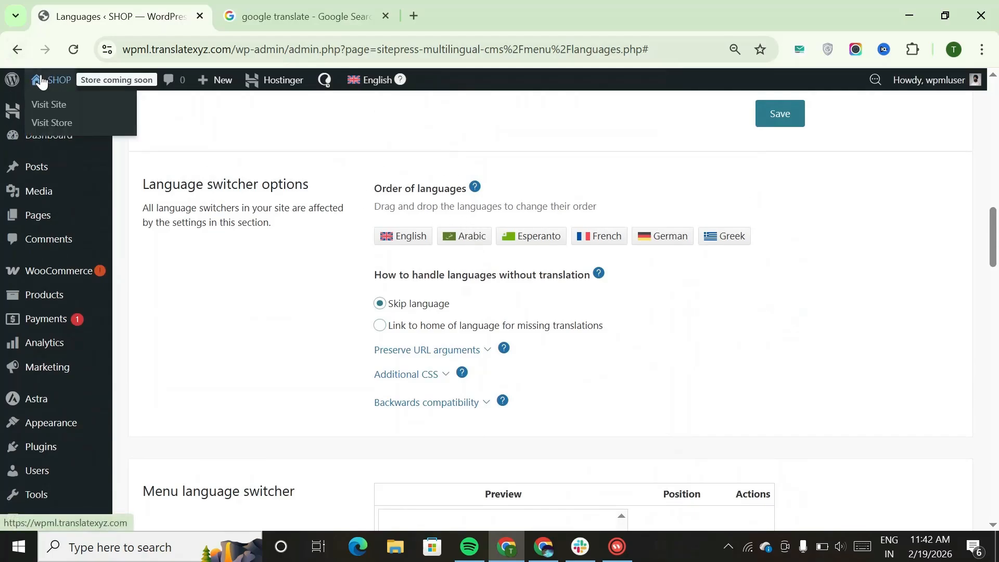
pyautogui.rightClick(57, 109)
pyautogui.click(135, 125)
pyautogui.hotkey('ctrl', 'Tab')
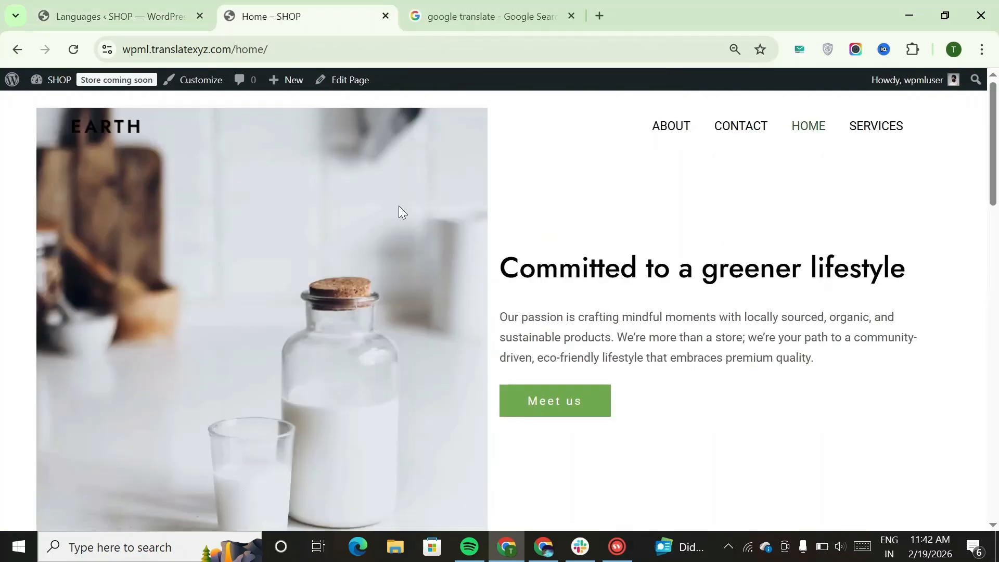
# - Customize the header by assigning "Primary menu" to the Primary Menu location, publish the change and return to the live page
pyautogui.click(198, 82)
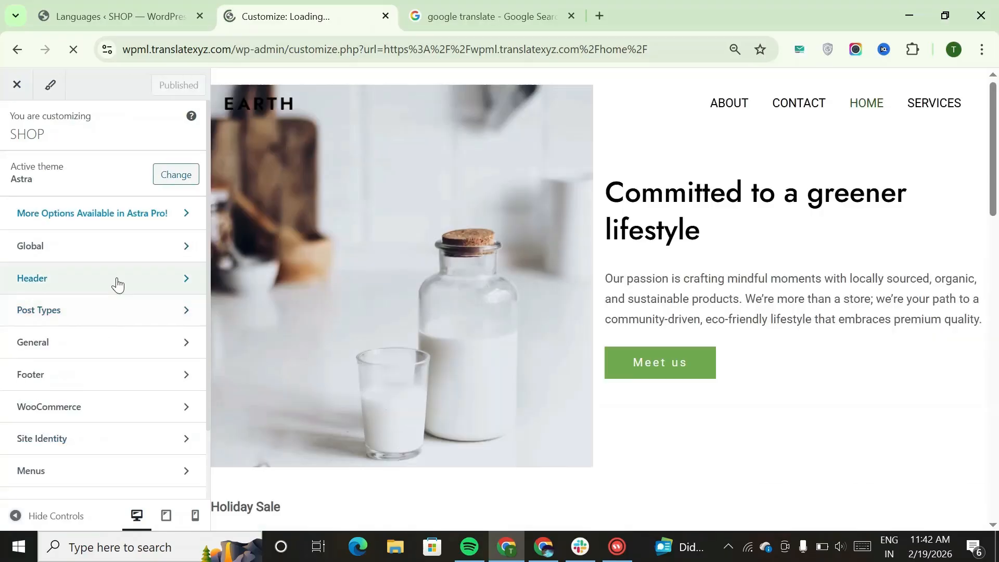
pyautogui.click(116, 281)
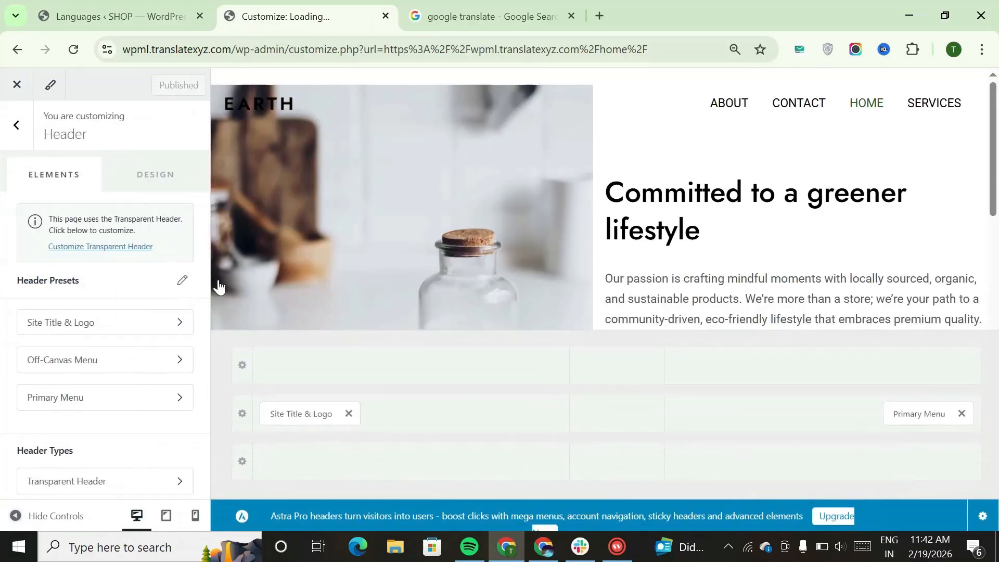
pyautogui.click(929, 412)
pyautogui.click(171, 233)
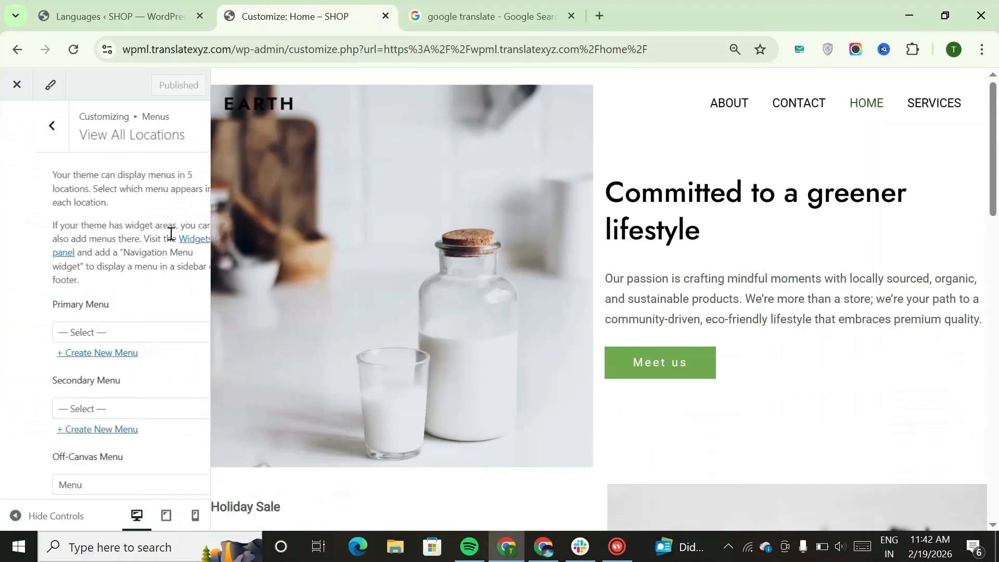
pyautogui.click(181, 331)
pyautogui.click(85, 408)
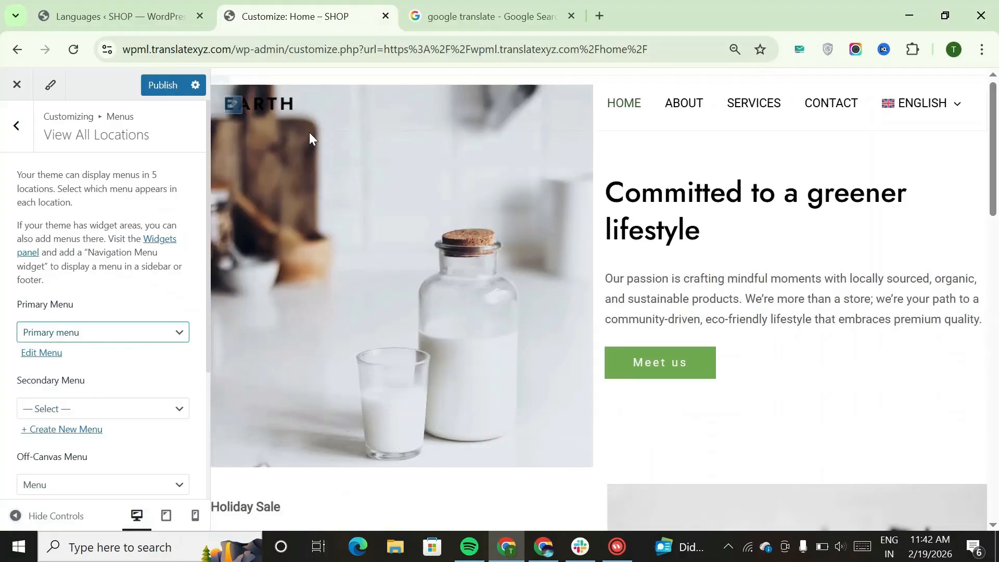
pyautogui.click(171, 85)
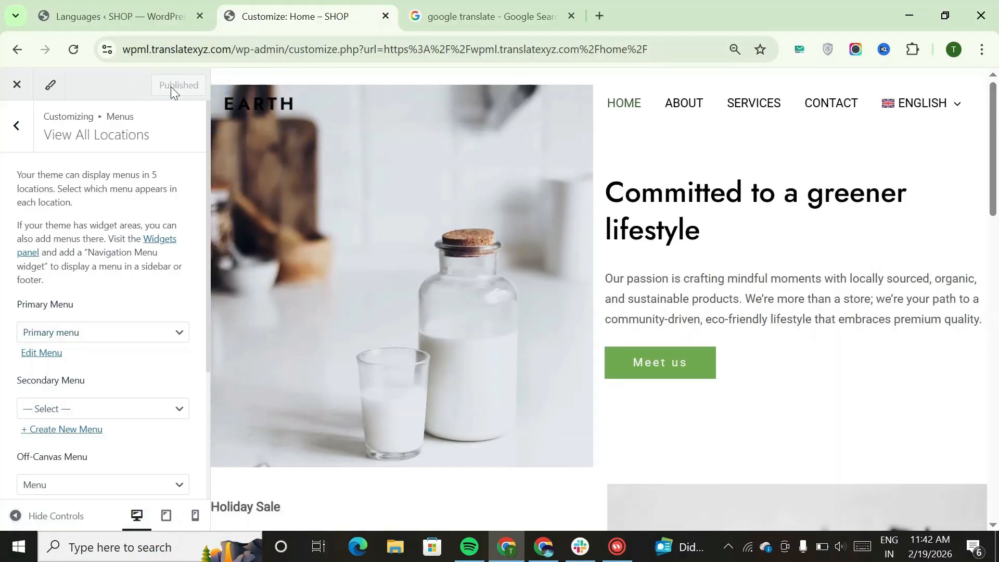
pyautogui.click(12, 83)
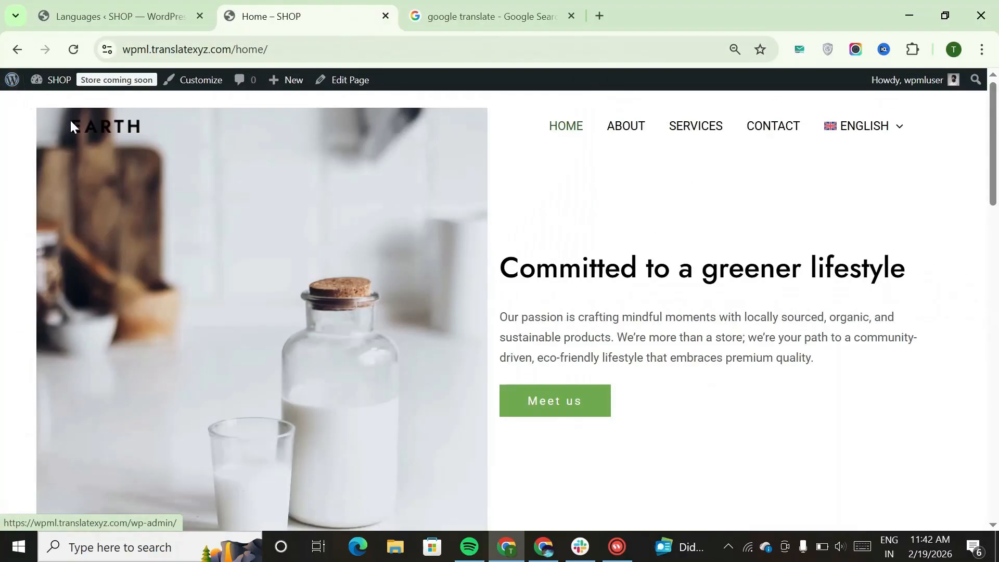
# - Switch the site to Esperanto with the menu's language switcher and examine the translated Home page down to its footer
pyautogui.moveTo(854, 124)
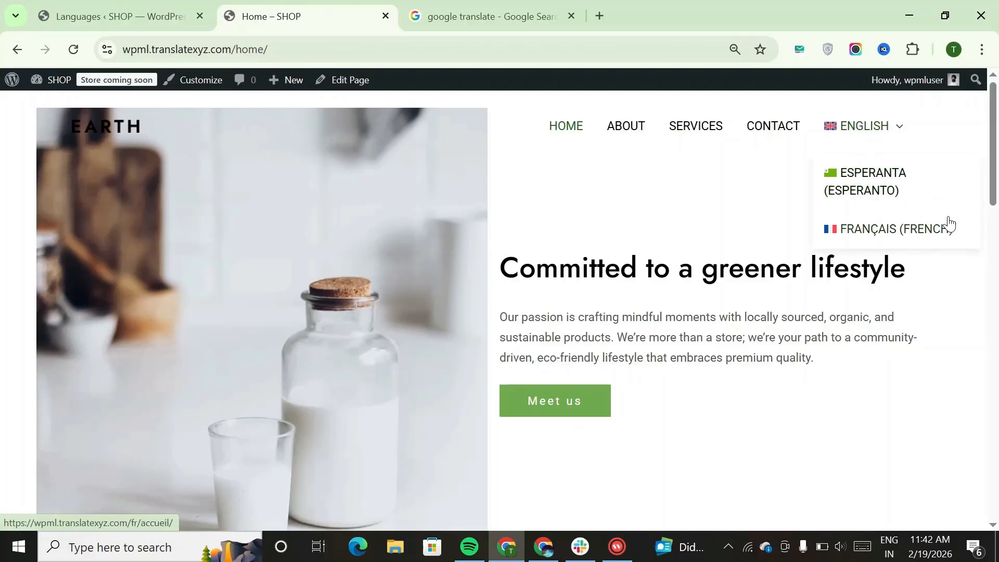
pyautogui.click(862, 179)
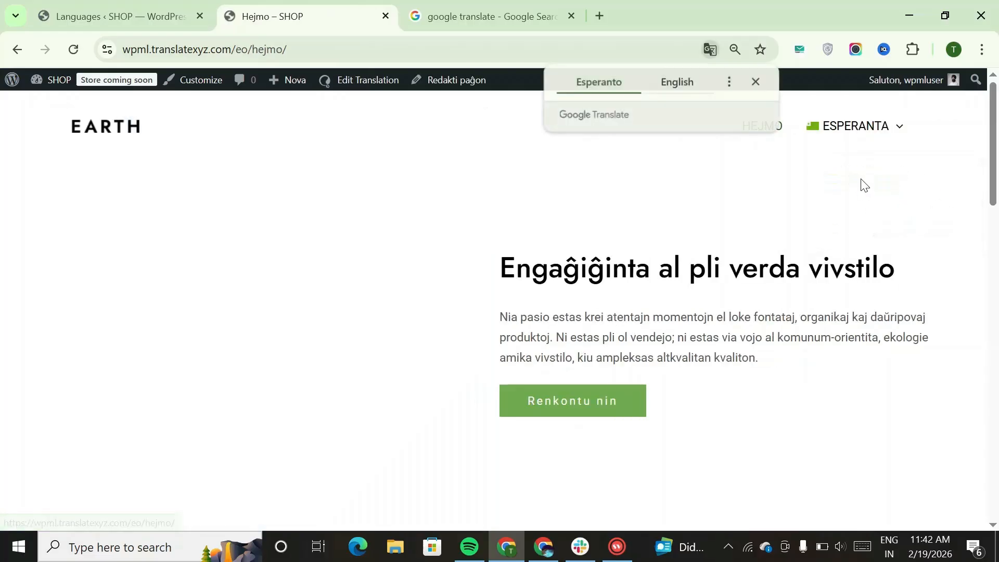
pyautogui.scroll(-9, 835, 229)
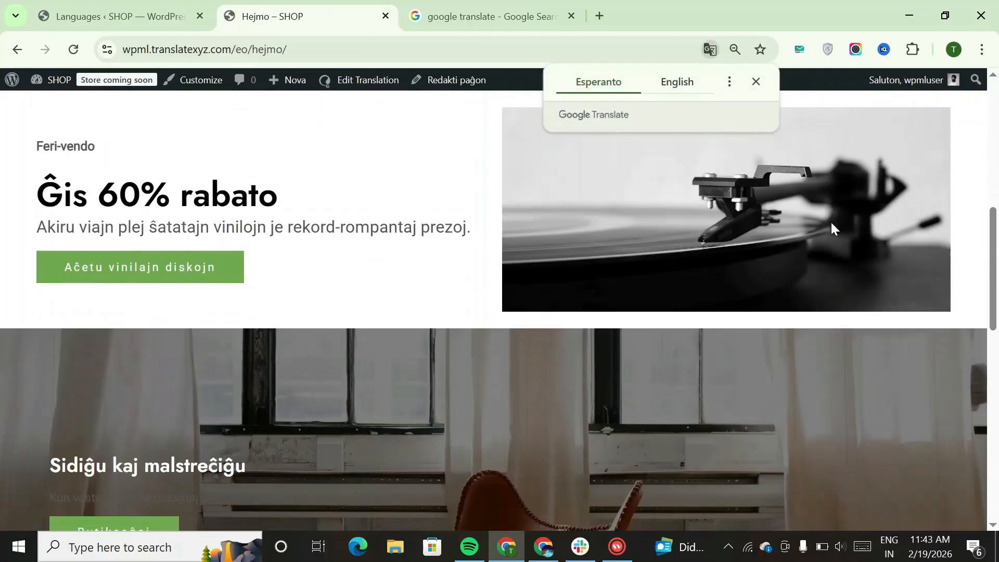
pyautogui.click(755, 83)
pyautogui.scroll(-13, 779, 228)
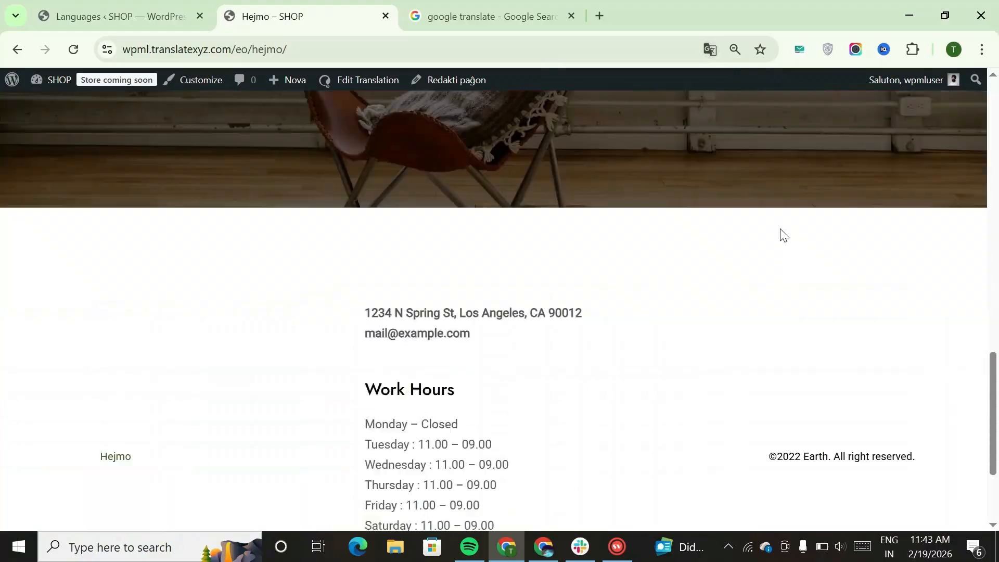
pyautogui.scroll(6, 779, 229)
pyautogui.scroll(16, 780, 229)
# - Switch the site to French and examine the translated Home page and its footer for untranslated text
pyautogui.moveTo(864, 130)
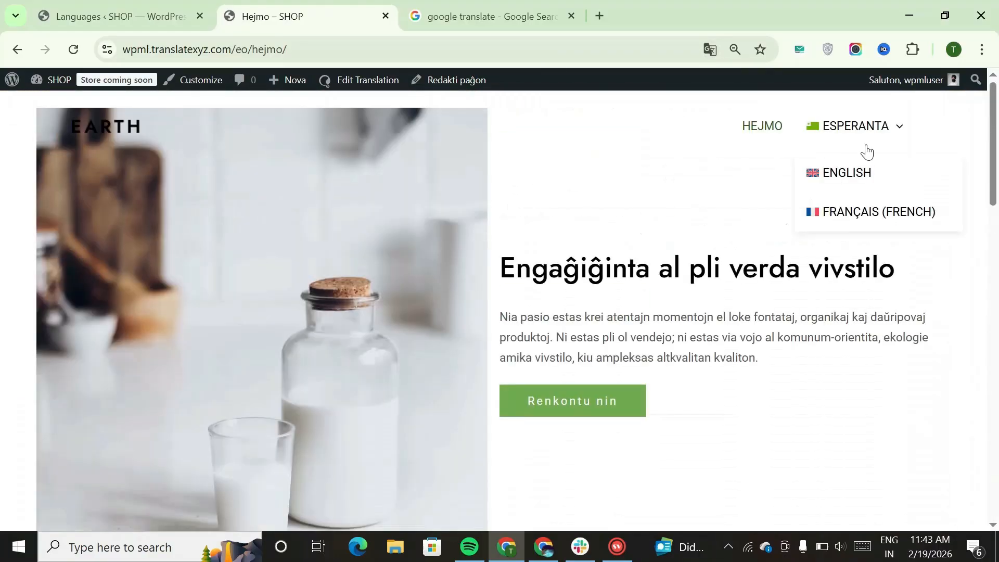
pyautogui.click(863, 179)
pyautogui.click(888, 212)
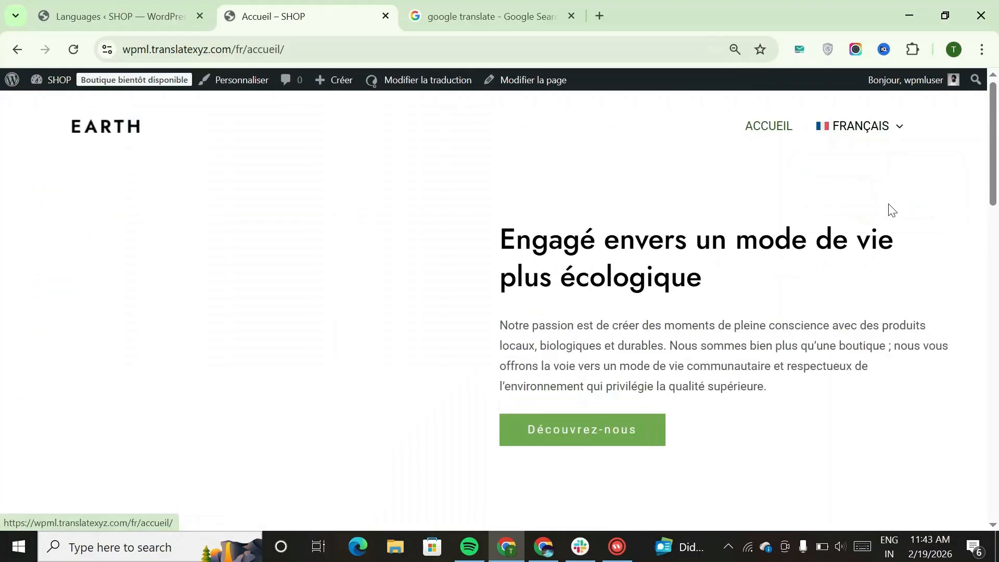
pyautogui.scroll(-5, 714, 187)
pyautogui.scroll(-17, 711, 184)
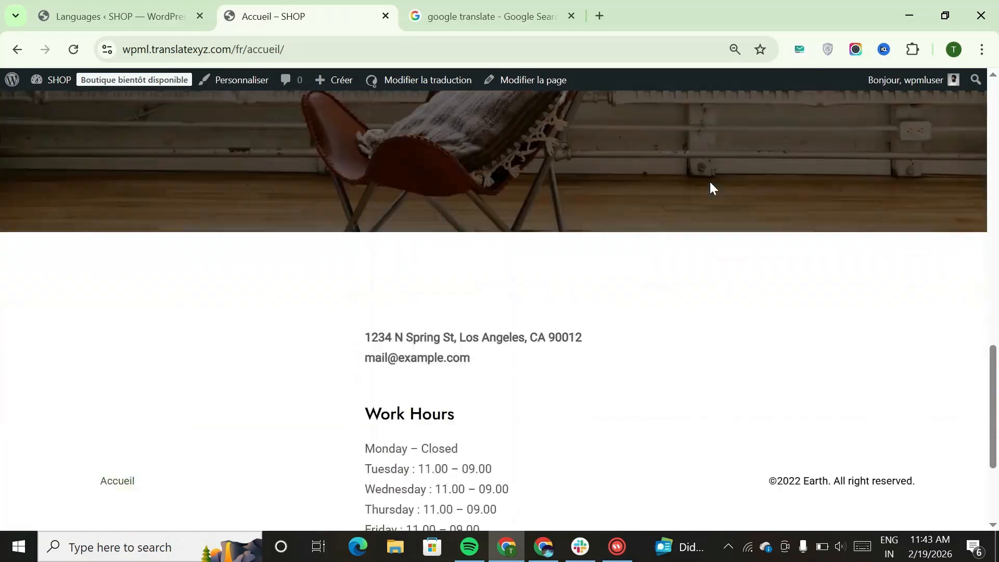
pyautogui.scroll(10, 711, 185)
pyautogui.scroll(12, 710, 182)
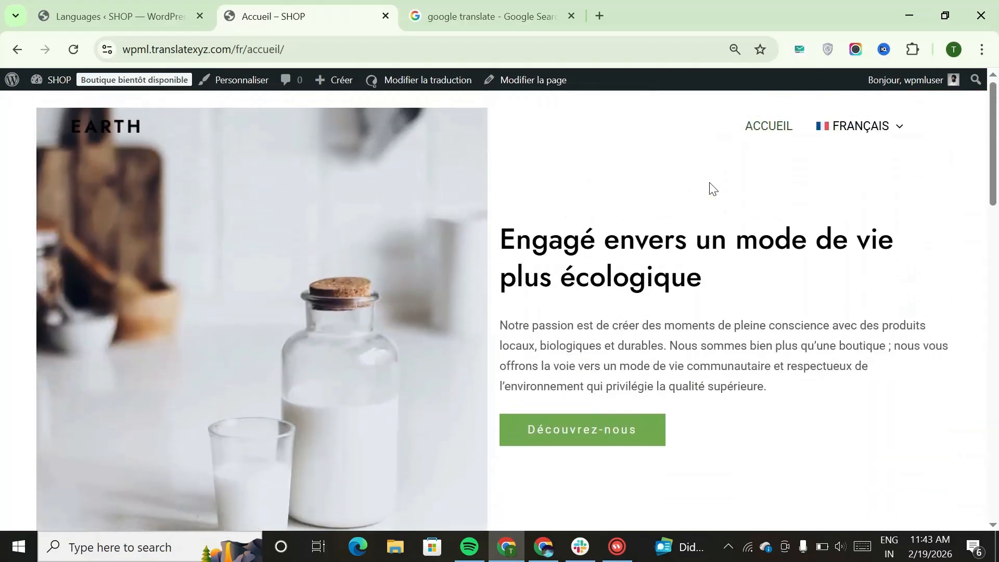
pyautogui.scroll(-9, 696, 185)
pyautogui.scroll(-10, 687, 275)
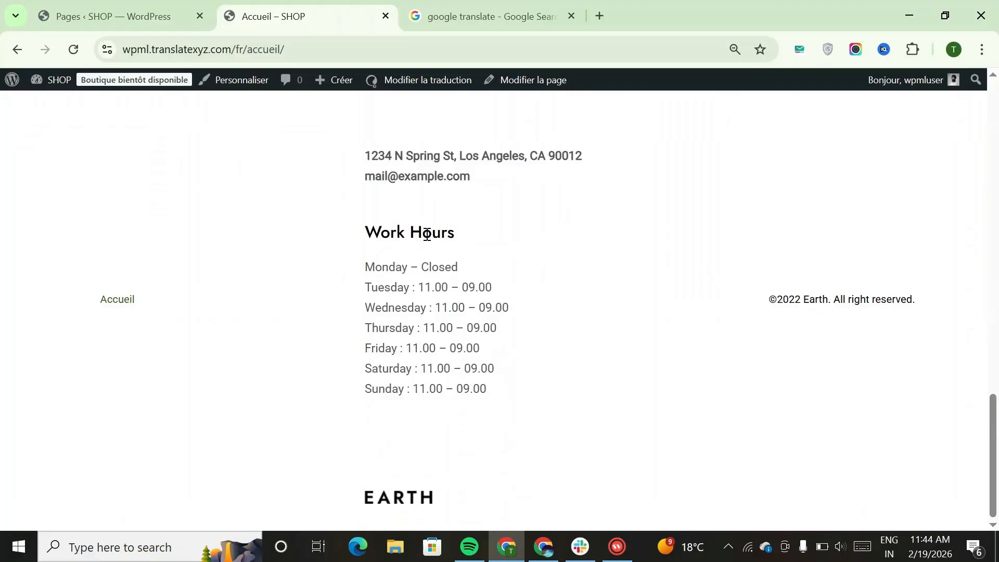
# - Return to the site's admin tab and go to WPML's String Translation page
pyautogui.click(121, 20)
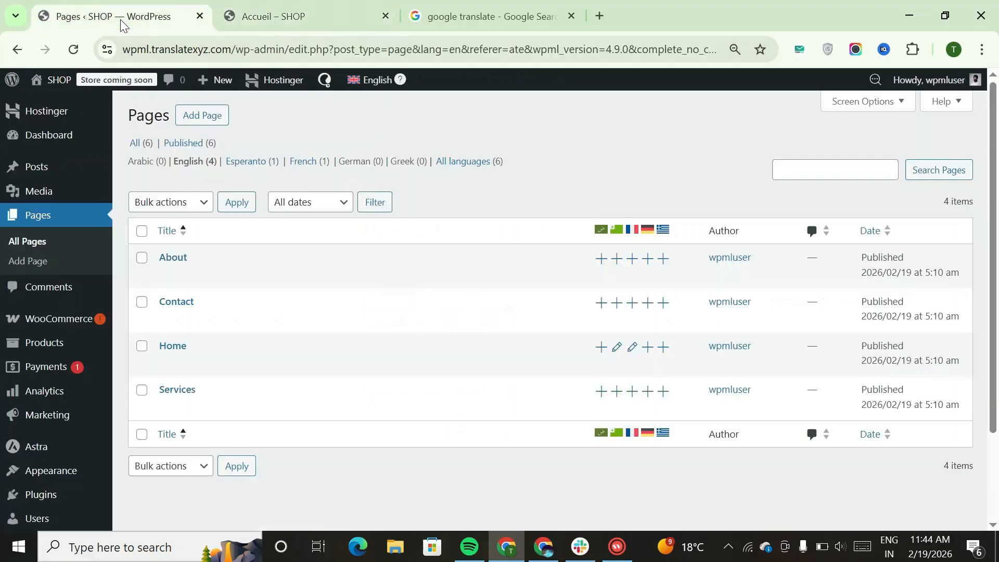
pyautogui.scroll(-2, 62, 333)
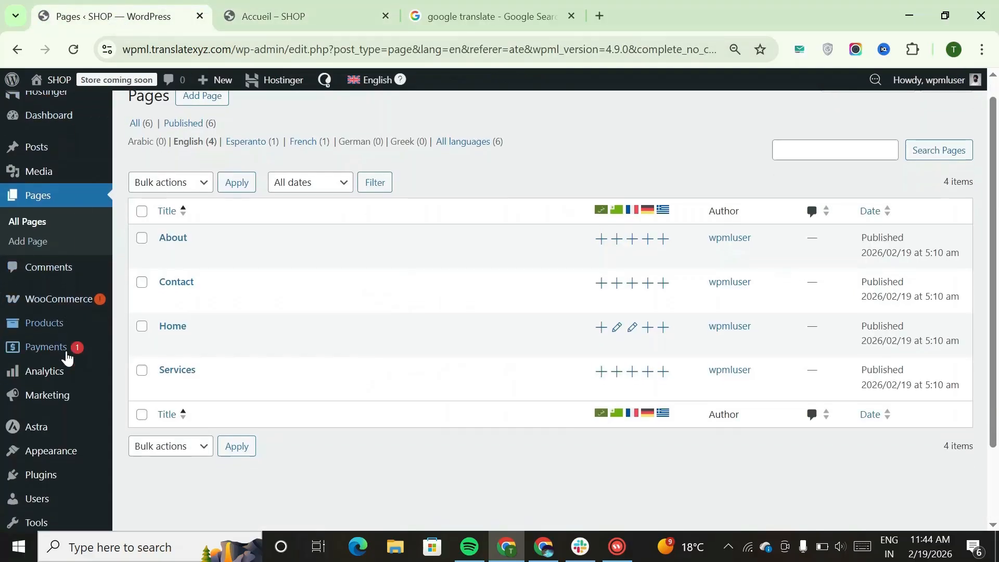
pyautogui.moveTo(59, 502)
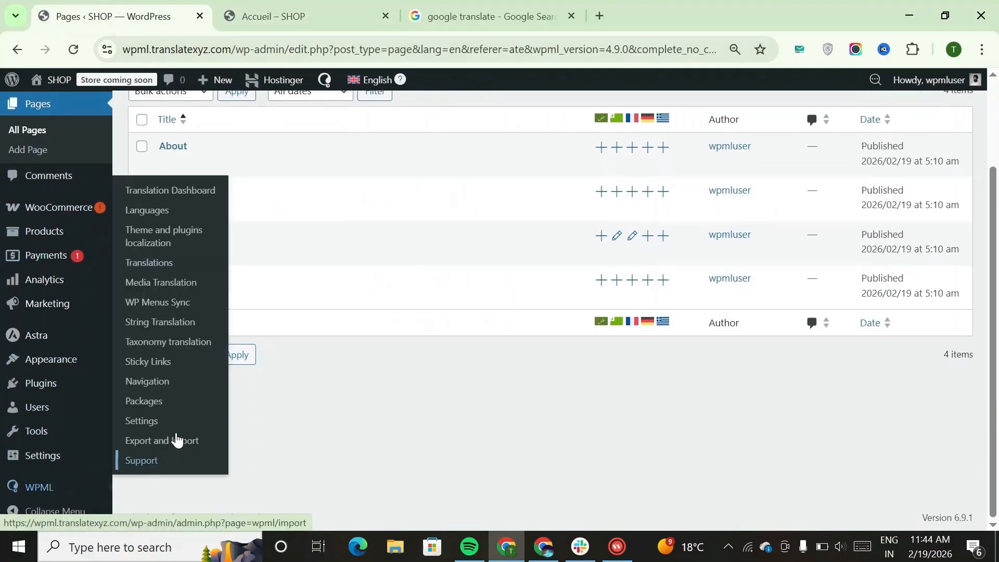
pyautogui.click(162, 326)
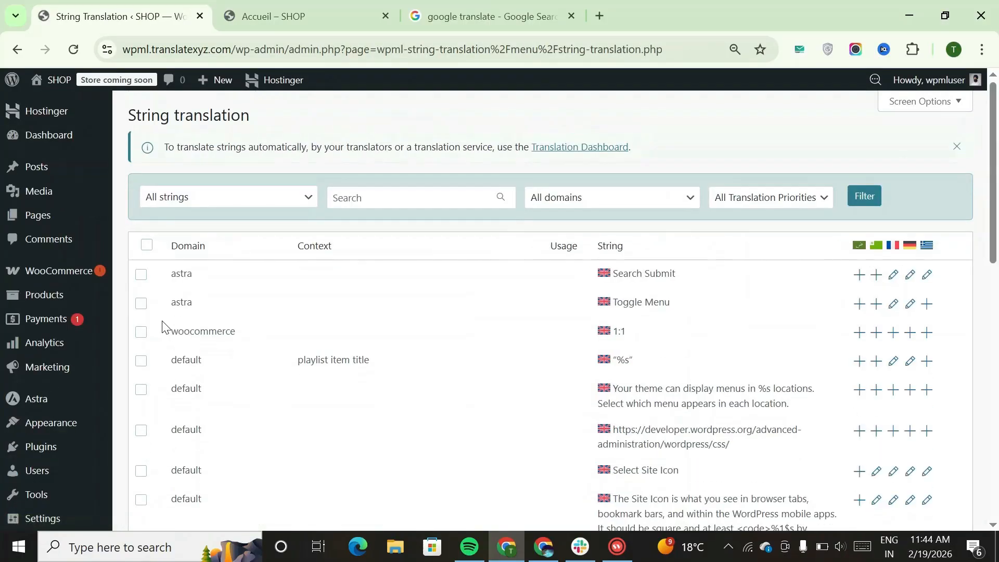
# - Search the strings for "Work Hours" and open the Esperanto translation of that widget title
pyautogui.click(401, 196)
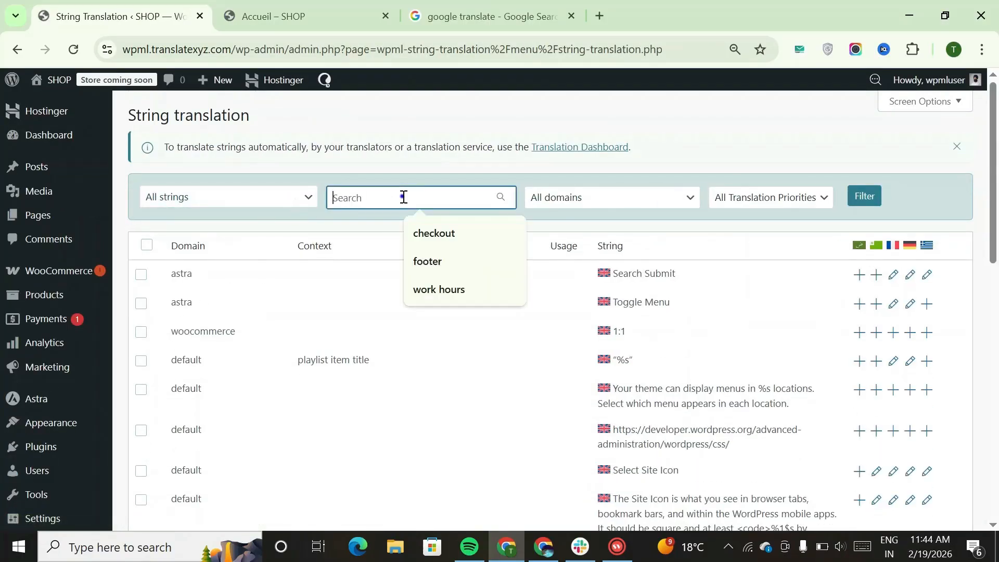
pyautogui.write('Work Hours')
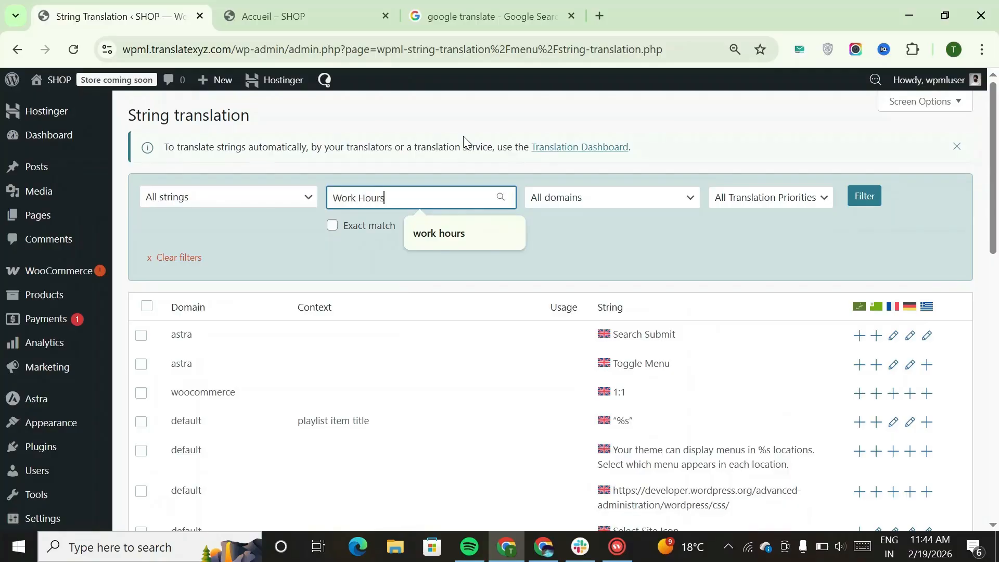
pyautogui.press('Return')
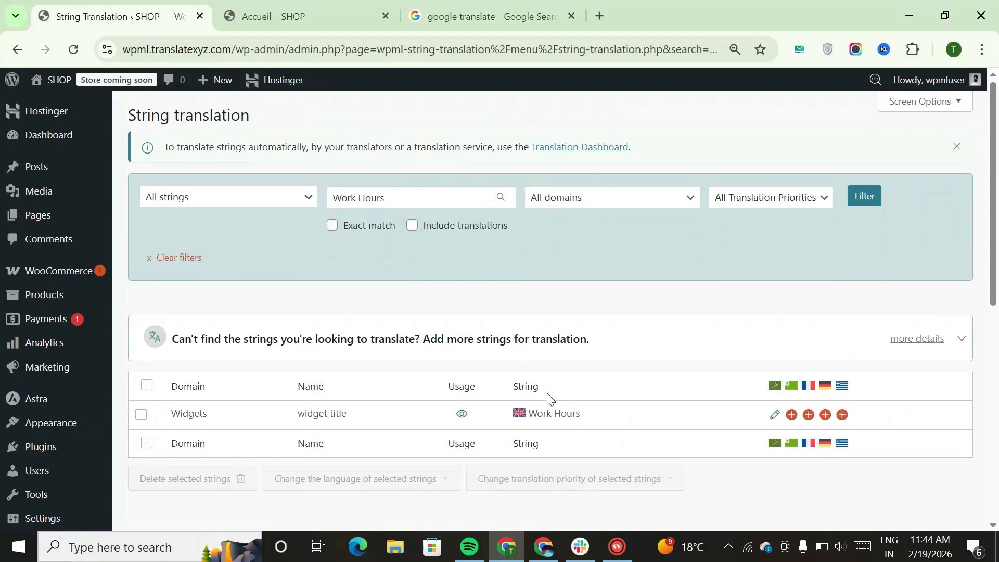
pyautogui.click(792, 416)
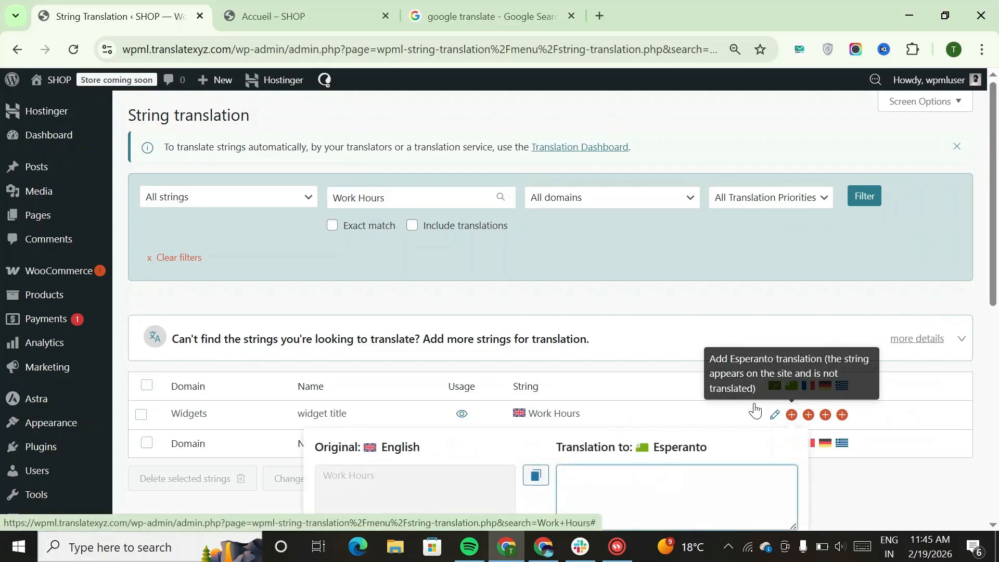
pyautogui.scroll(-3, 591, 326)
# - Switch to the Google Translate page, translate "Work Hours" into Esperanto and copy the resulting word
pyautogui.click(464, 21)
pyautogui.click(170, 259)
pyautogui.write('W')
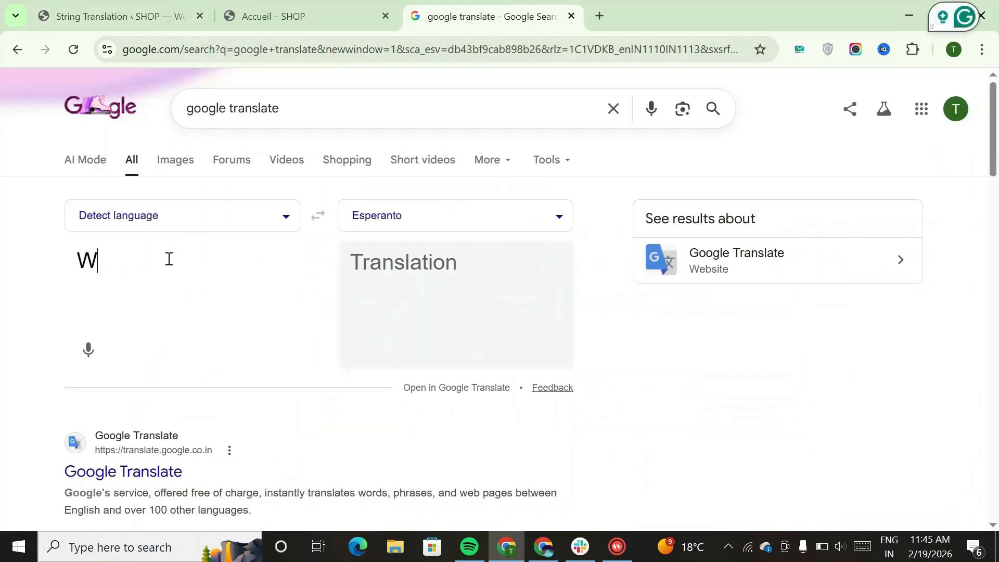
pyautogui.write('ork Hours')
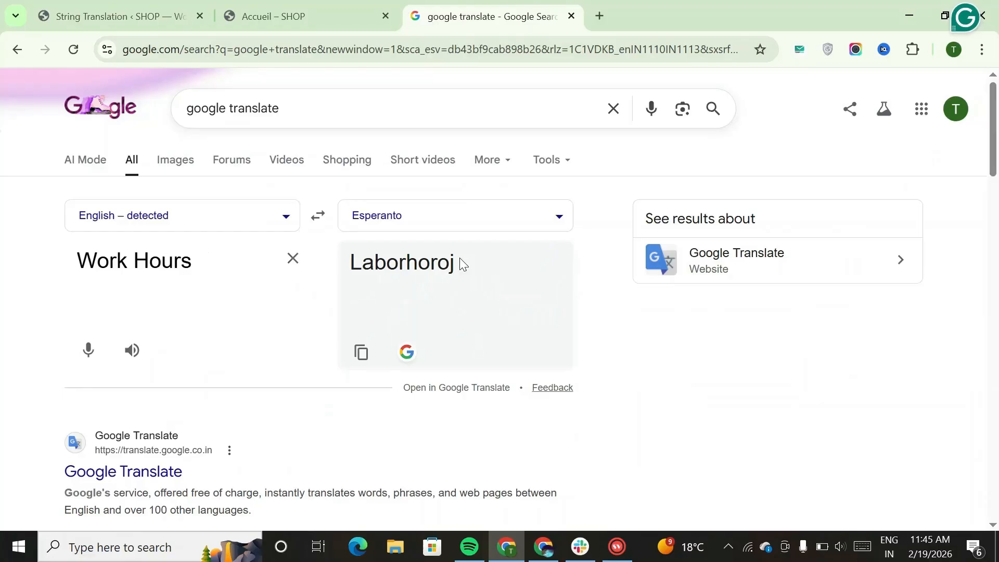
pyautogui.doubleClick(448, 262)
pyautogui.hotkey('ctrl', 'c')
# - Return to String Translation, enter "Laborhoroj" as the Esperanto translation of "Work Hours" and save it
pyautogui.hotkey('ctrl', '1')
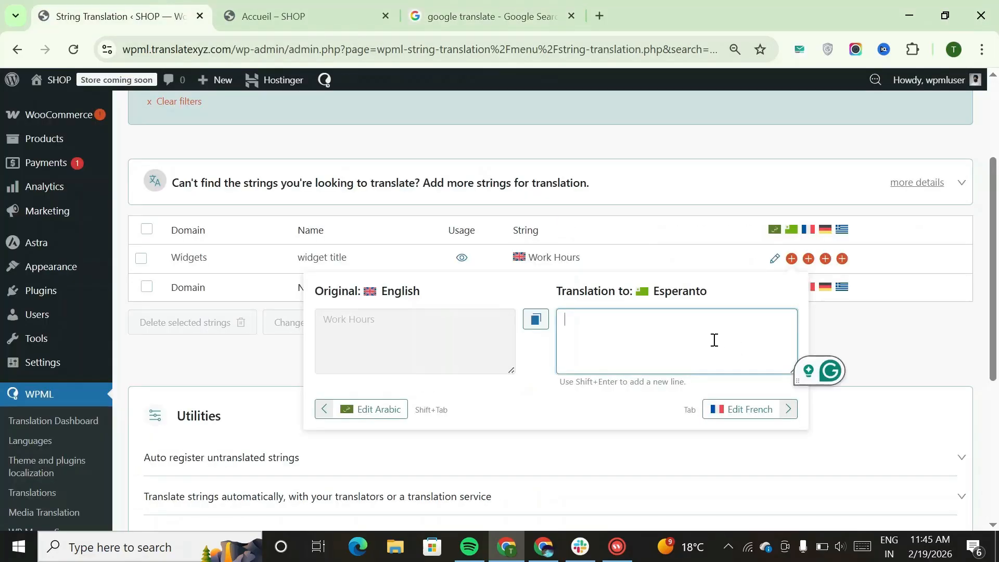
pyautogui.hotkey('ctrl', 'v')
pyautogui.press('Return')
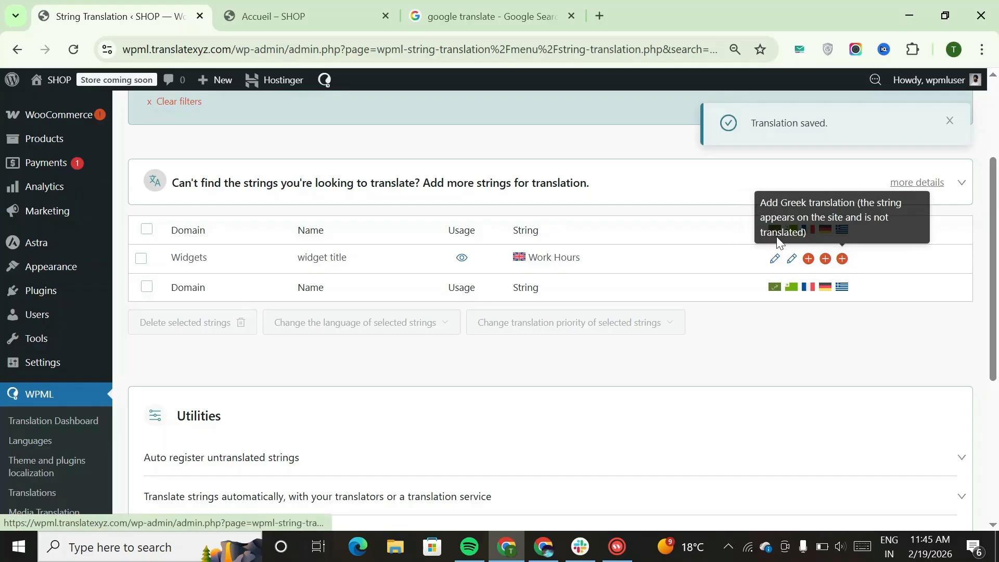
# - Switch to the live Esperanto Home page and check the translated work-hours heading in its footer
pyautogui.click(292, 20)
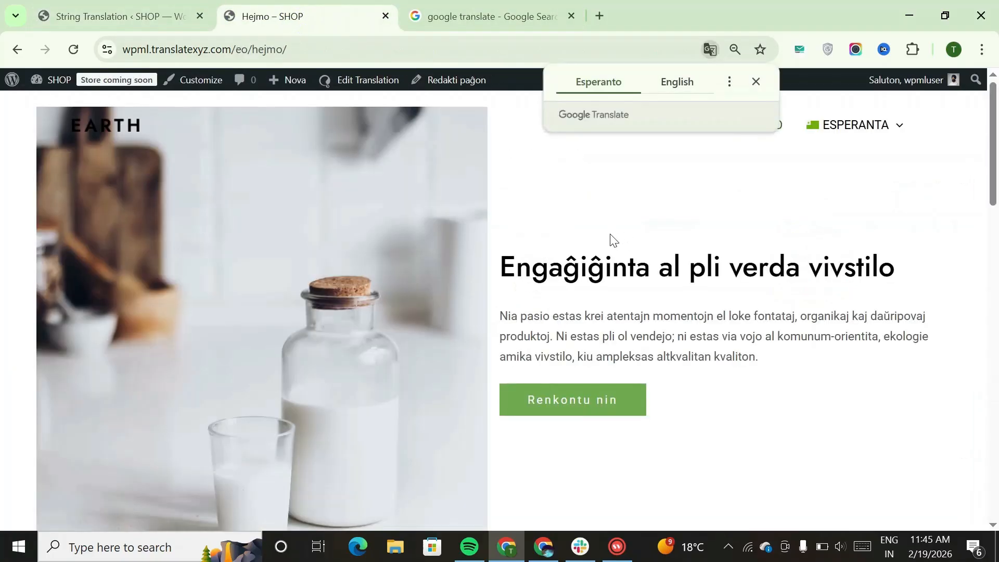
pyautogui.scroll(-15, 610, 235)
pyautogui.scroll(-3, 610, 236)
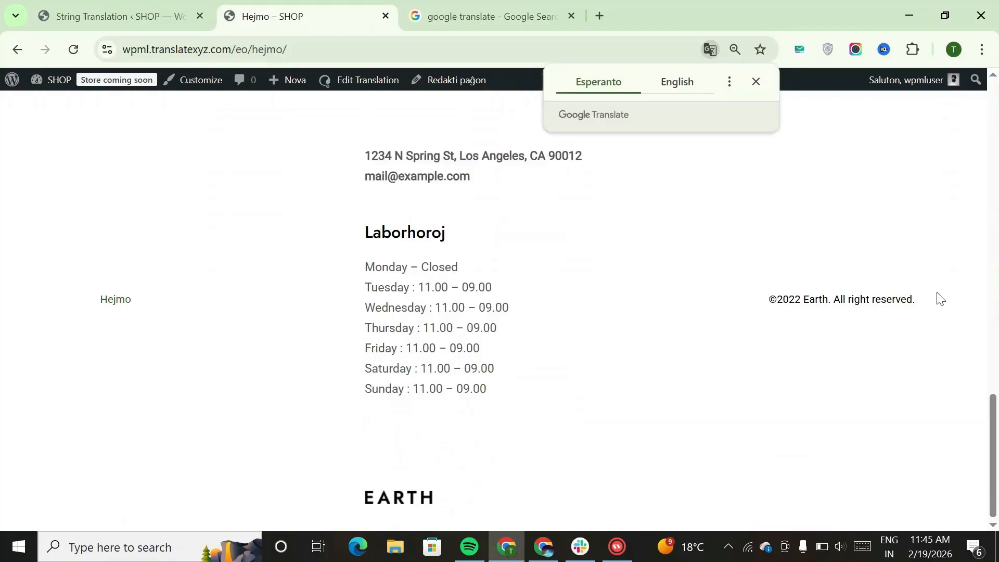
pyautogui.scroll(15, 940, 299)
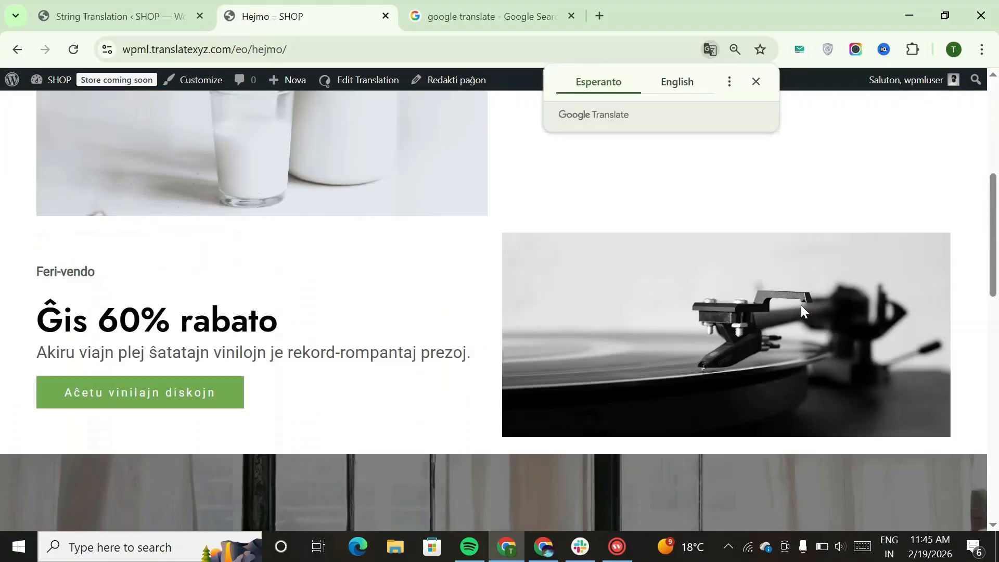
pyautogui.scroll(8, 801, 305)
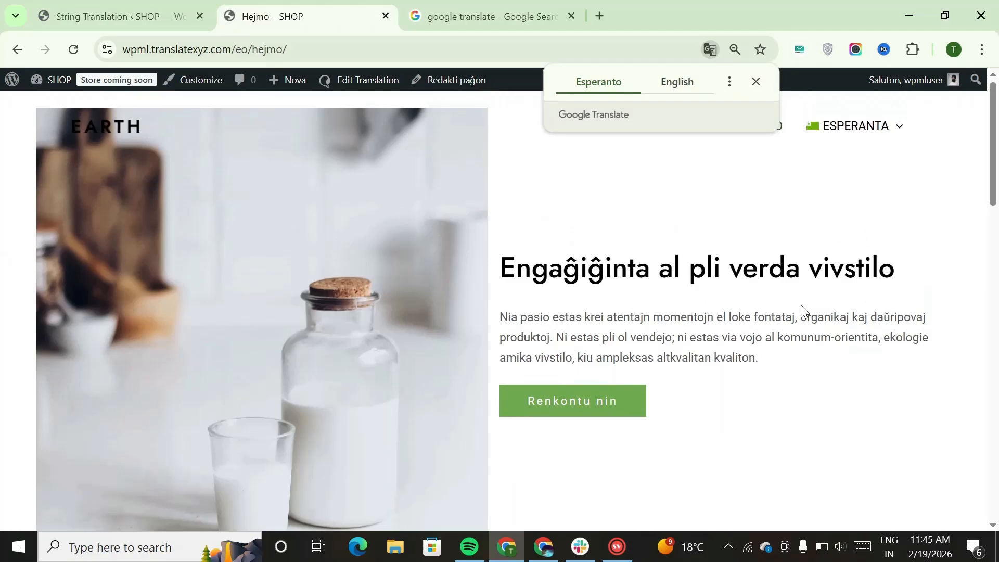